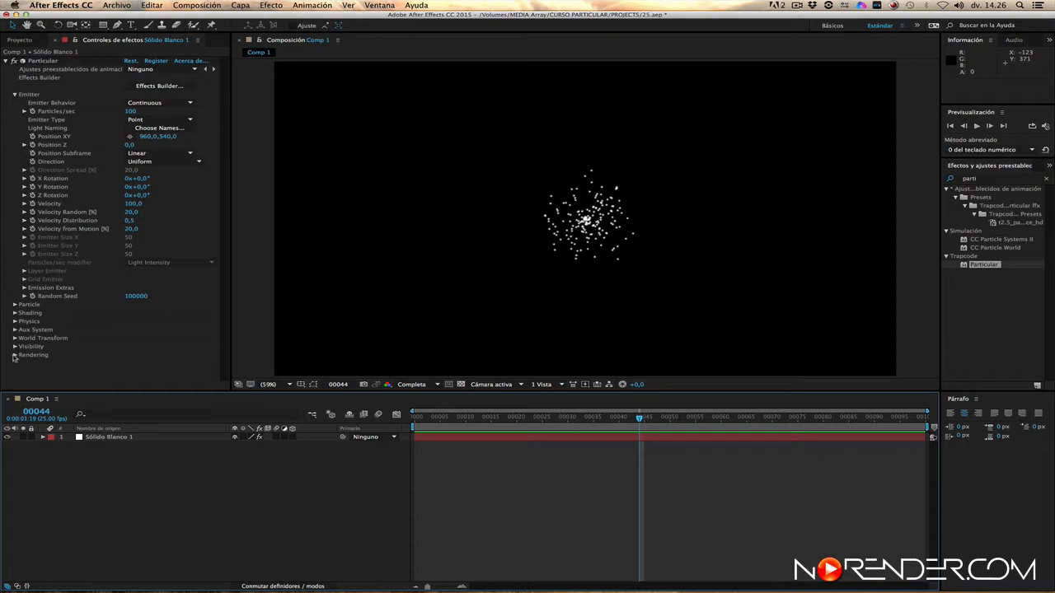
# Step: Expand Particular's Rendering and Motion Blur settings and keep Motion Blur on Comp Settings
pyautogui.click(14, 355)
pyautogui.scroll(-1, 20, 371)
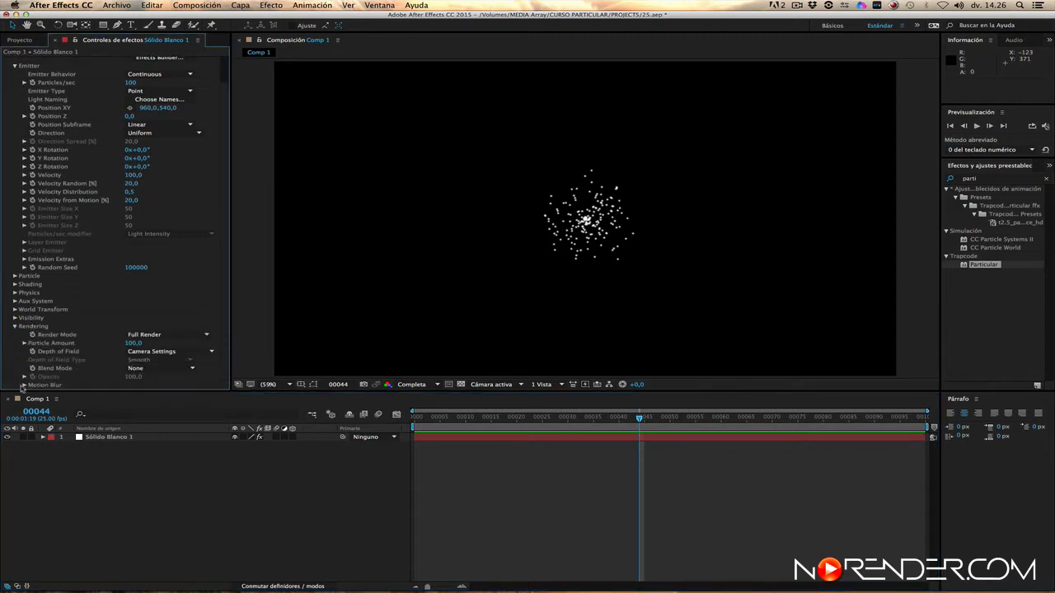
pyautogui.click(24, 384)
pyautogui.scroll(-3, 23, 385)
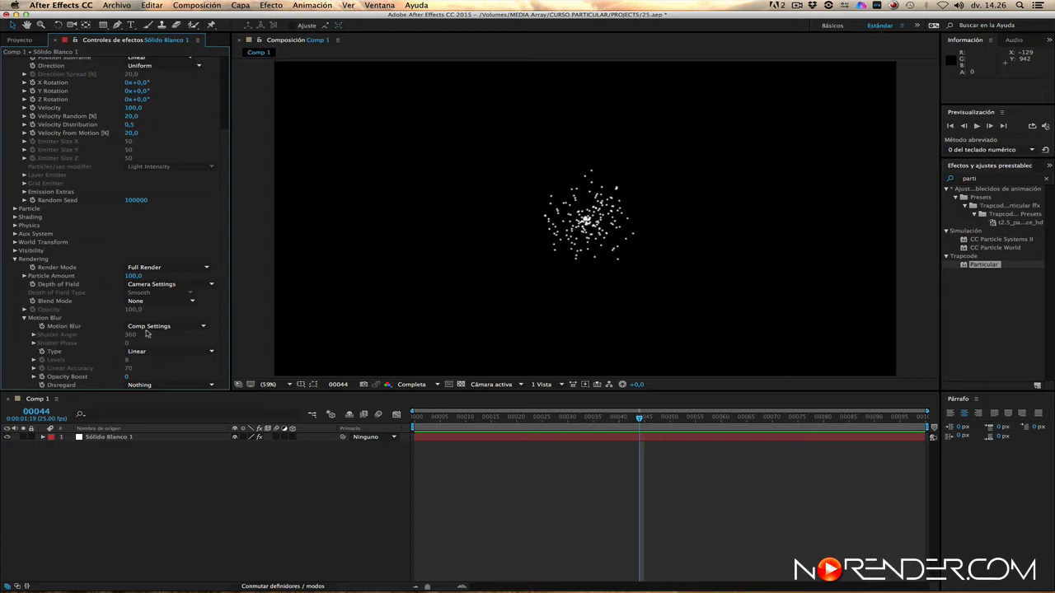
pyautogui.click(150, 327)
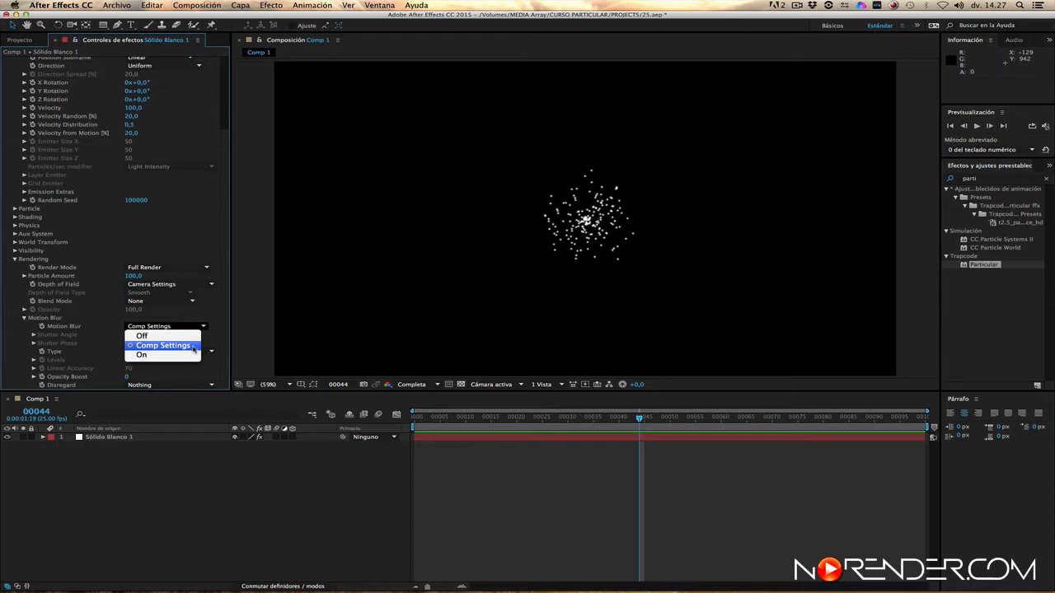
pyautogui.click(172, 347)
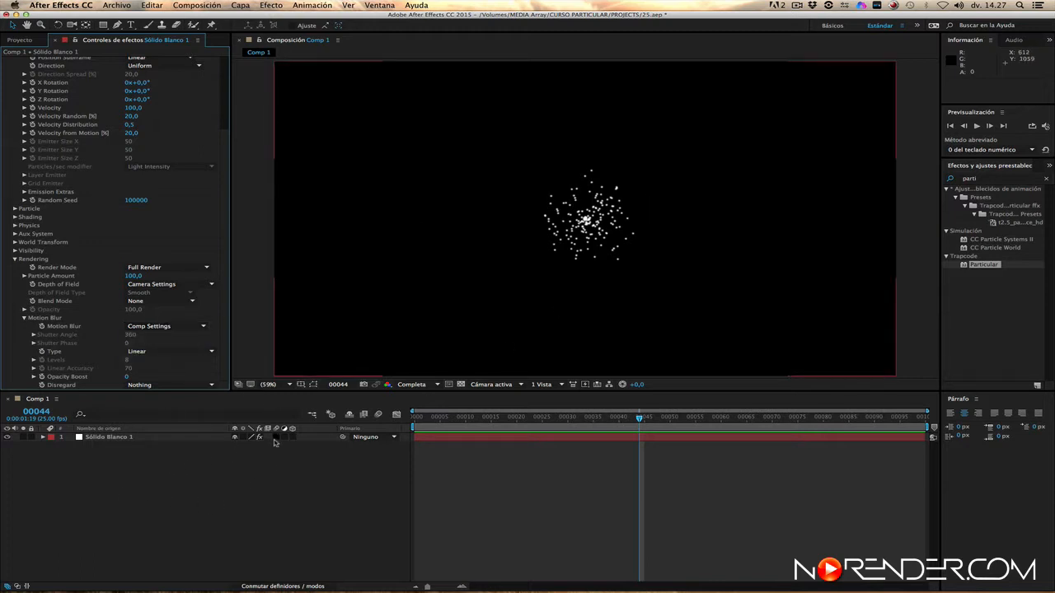
# Step: Enable motion blur for the white solid layer and the composition, and move the playhead to frame 72
pyautogui.click(277, 437)
pyautogui.click(378, 413)
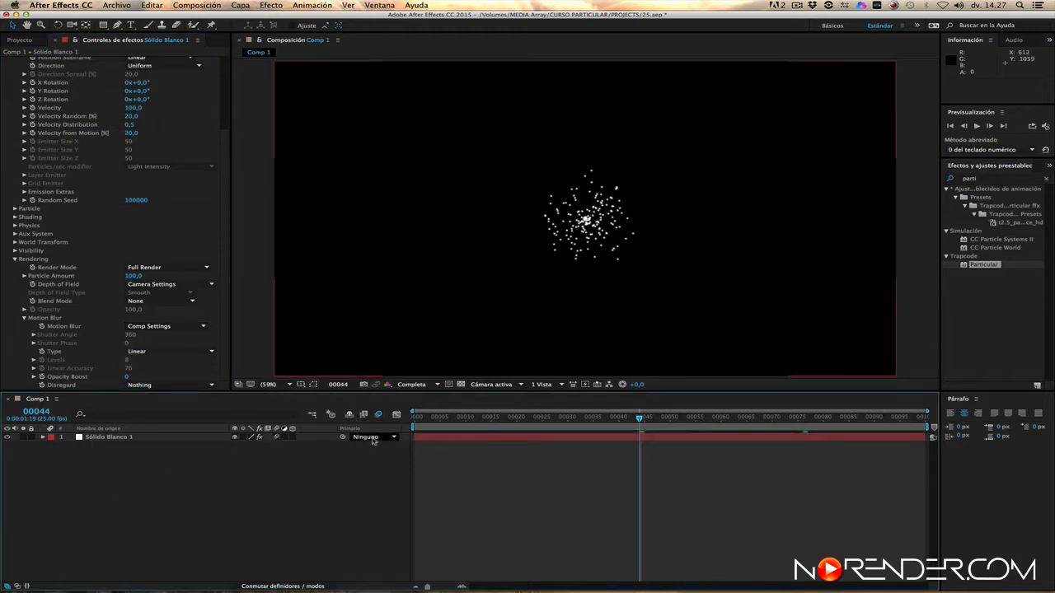
pyautogui.moveTo(663, 415); pyautogui.dragTo(782, 416)
pyautogui.click(401, 517)
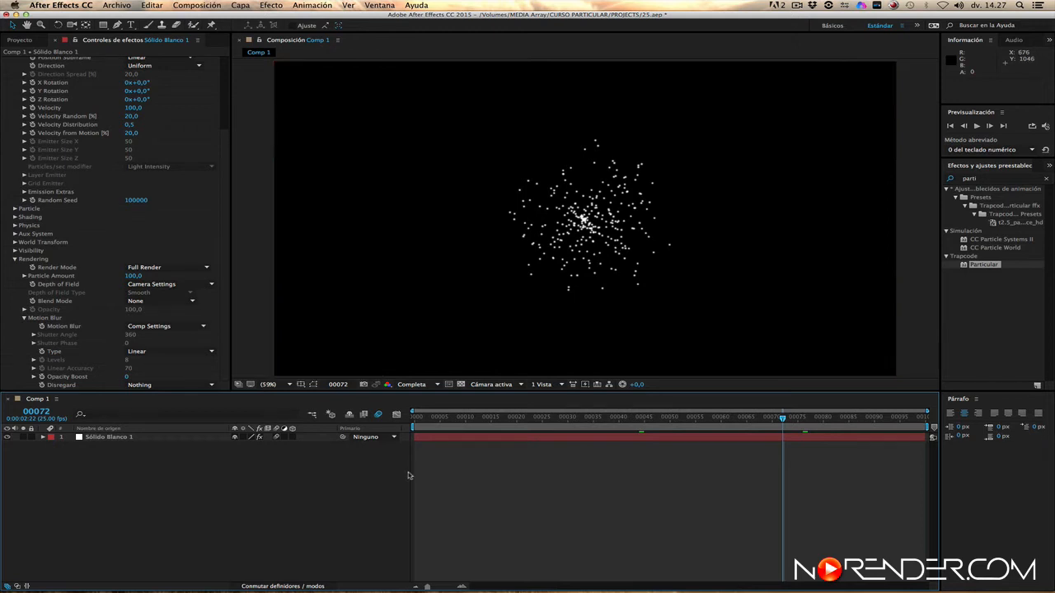
# Step: Examine the composition's advanced motion blur settings, including shutter angle and samples per frame
pyautogui.click(215, 5)
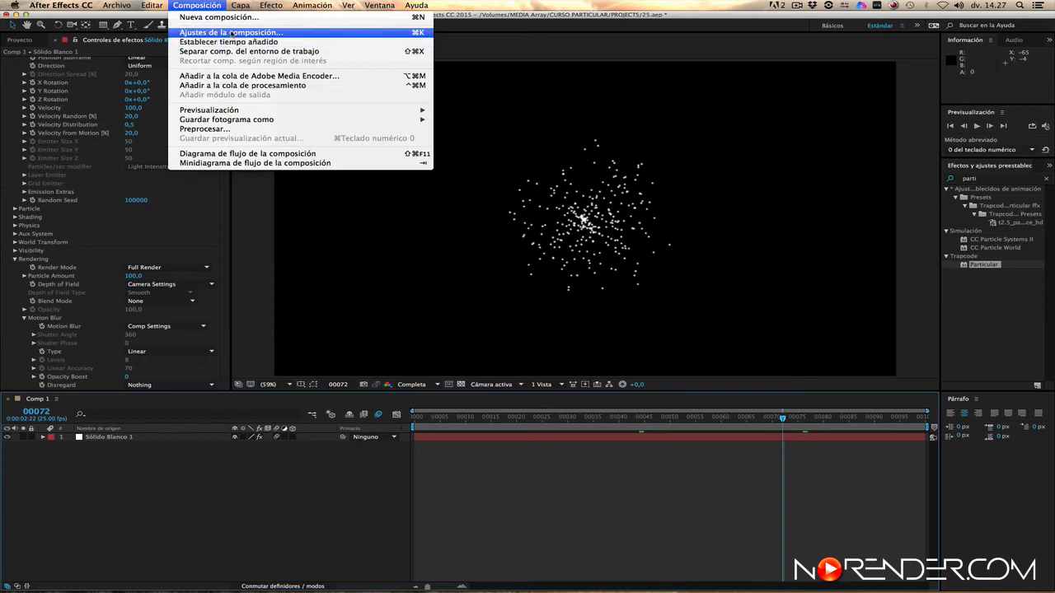
pyautogui.click(237, 34)
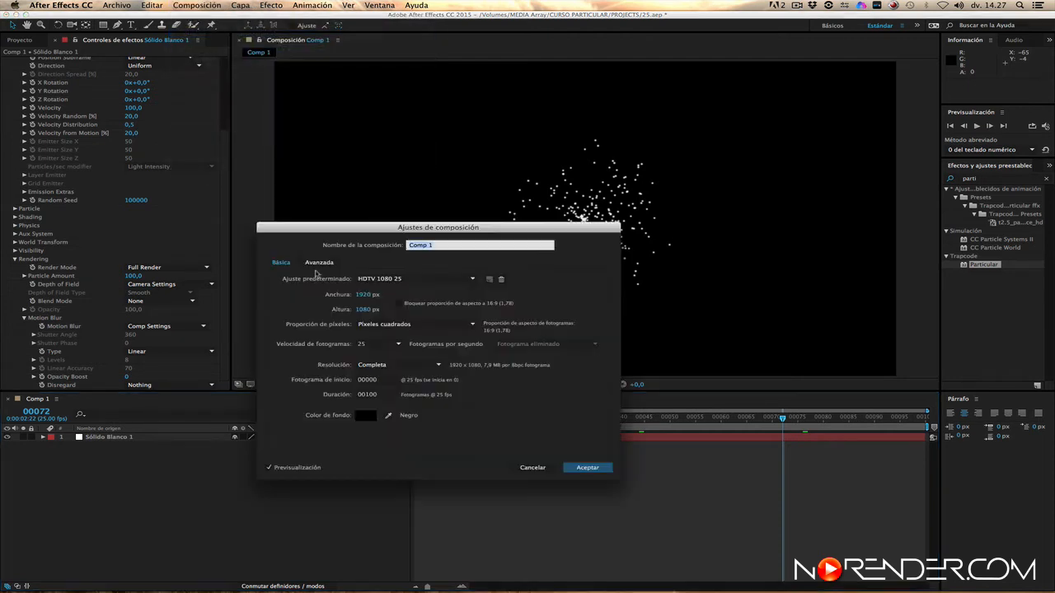
pyautogui.click(319, 262)
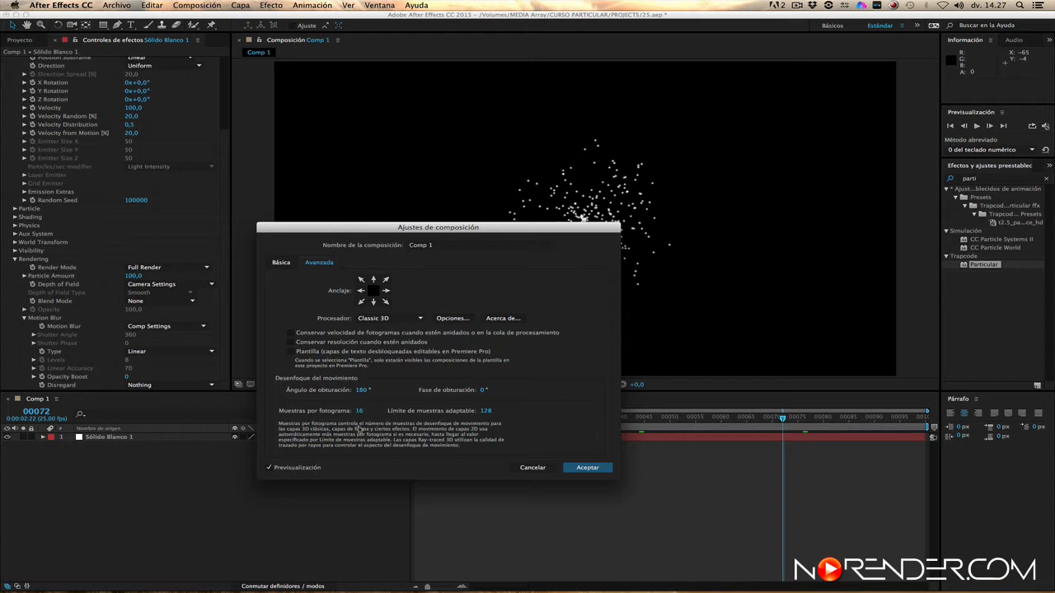
pyautogui.click(588, 467)
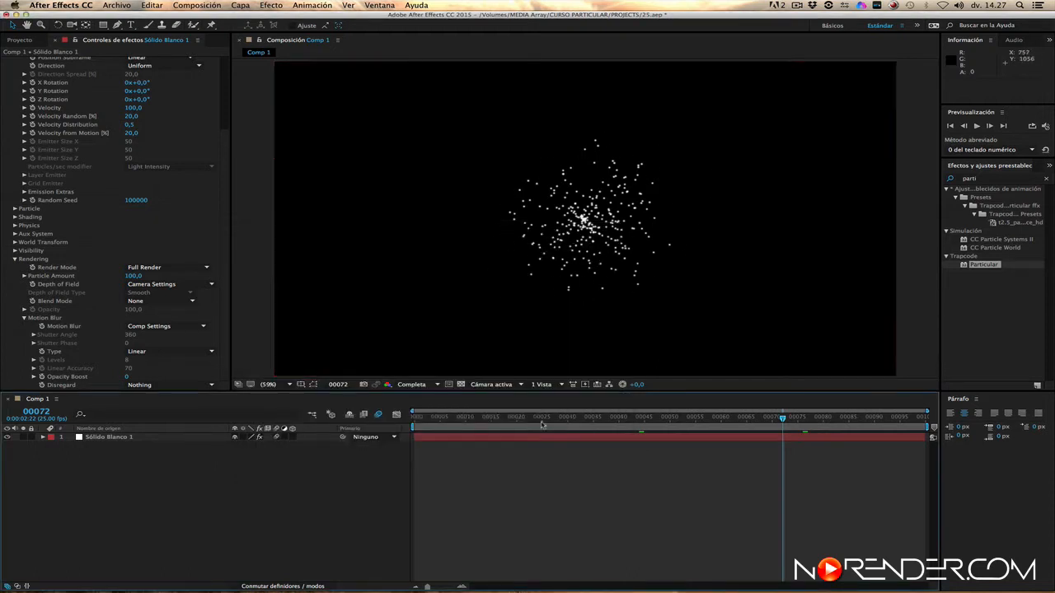
# Step: Move the playhead to frame 61 and set the Particular emitter's Velocity to 400
pyautogui.click(490, 424)
pyautogui.moveTo(491, 423); pyautogui.dragTo(725, 422)
pyautogui.moveTo(233, 214); pyautogui.dragTo(230, 215)
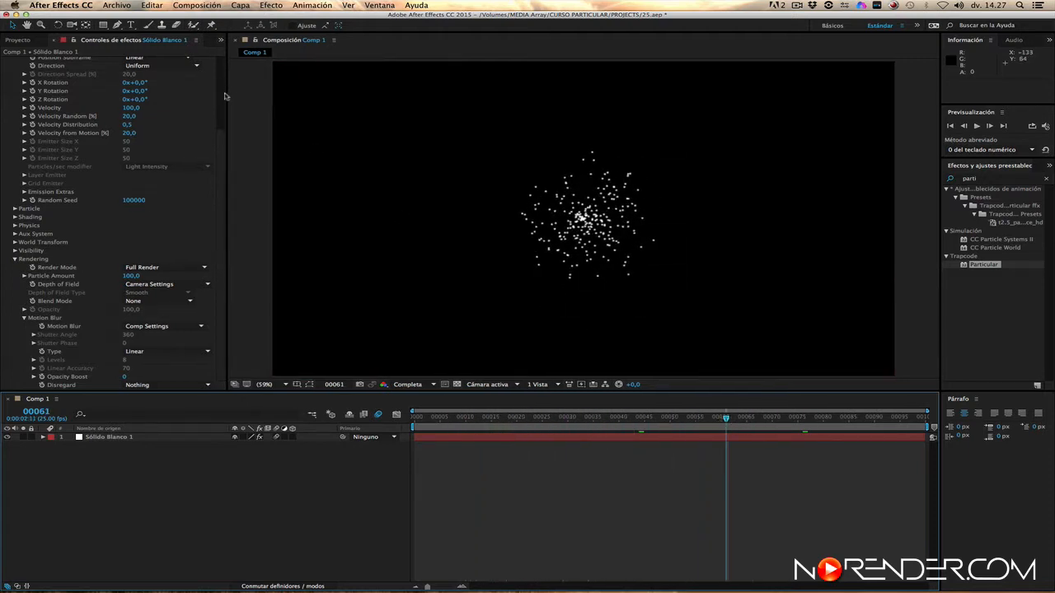
pyautogui.scroll(5, 60, 195)
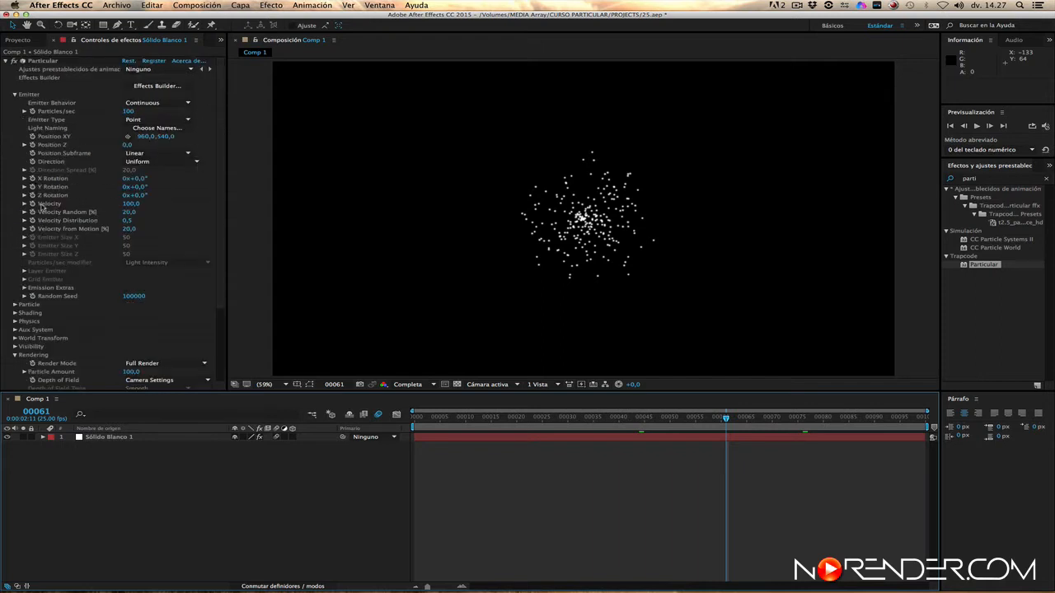
pyautogui.click(132, 204)
pyautogui.write('400')
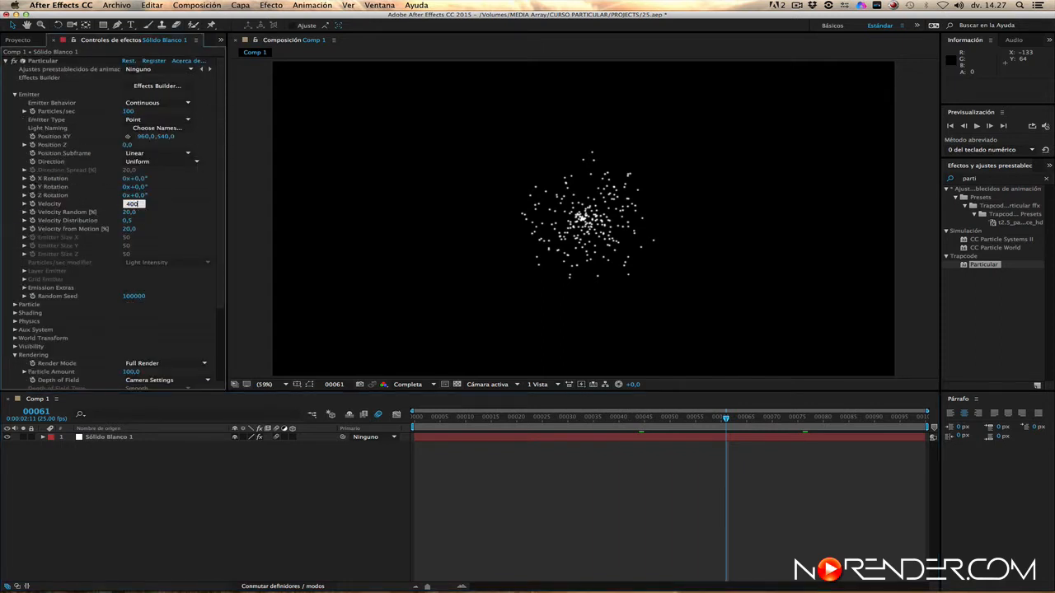
pyautogui.press('Return')
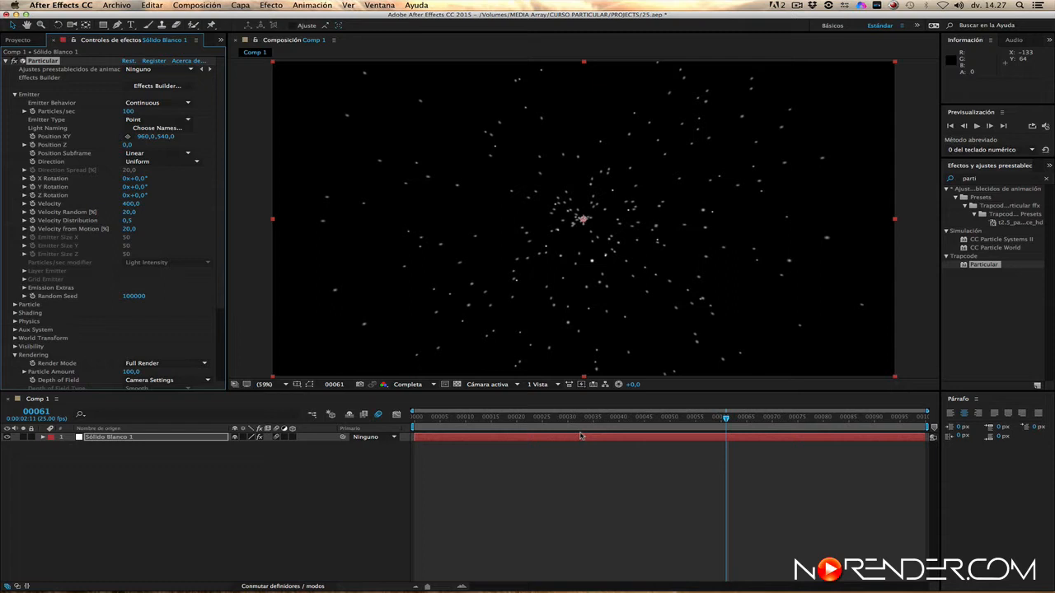
# Step: Compare the particles with the composition's motion blur off and on, checking frames 22 and 46
pyautogui.click(378, 416)
pyautogui.click(377, 416)
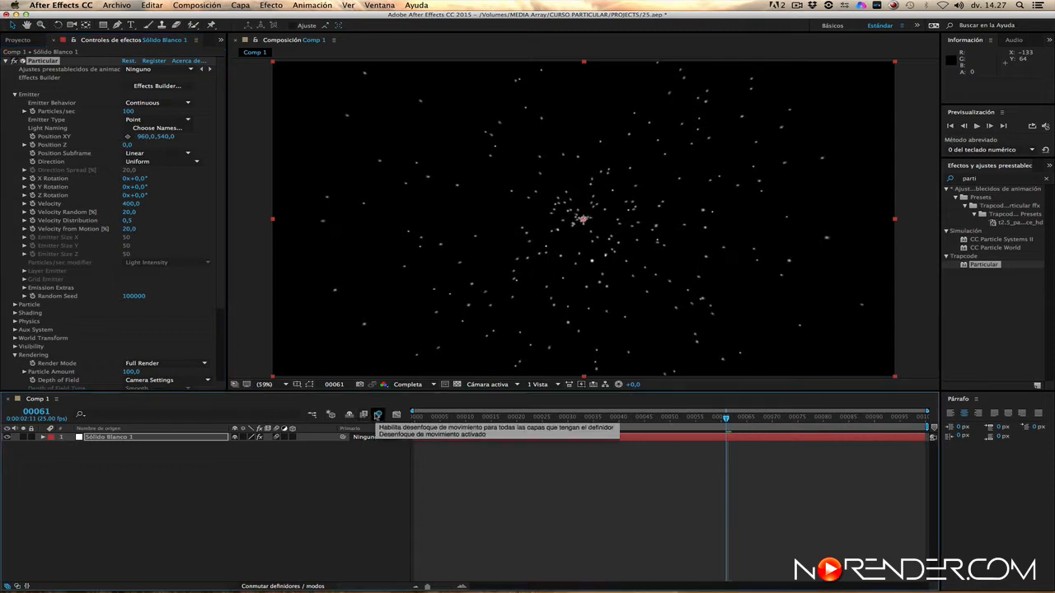
pyautogui.click(377, 415)
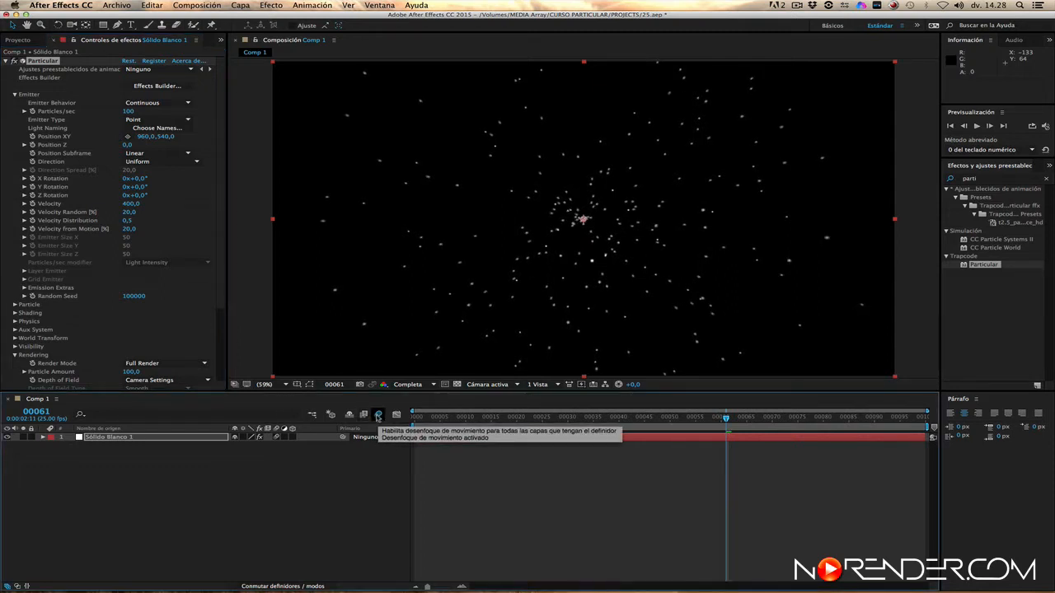
pyautogui.click(377, 415)
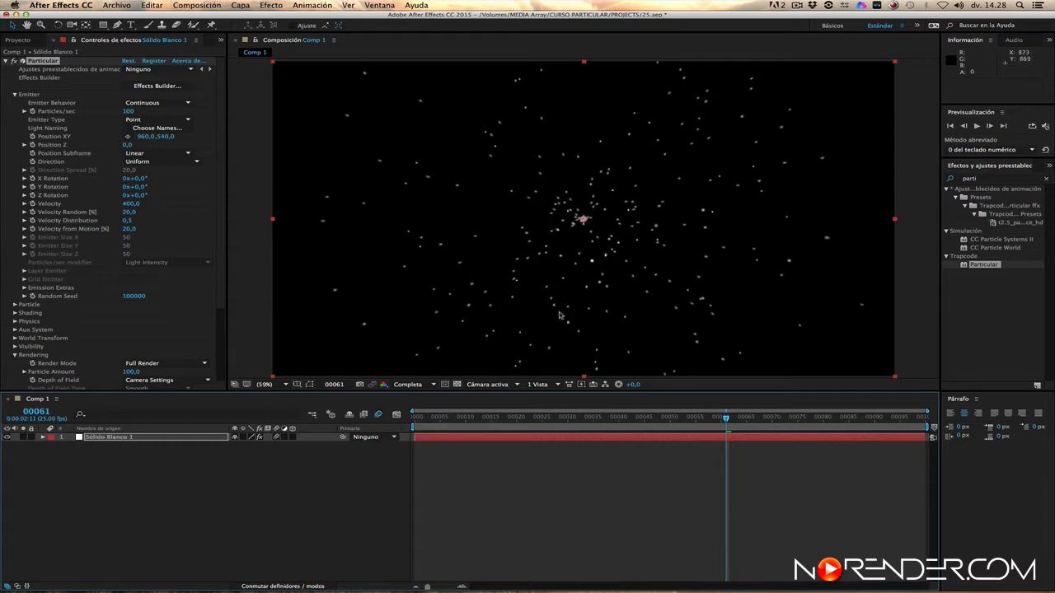
pyautogui.click(528, 417)
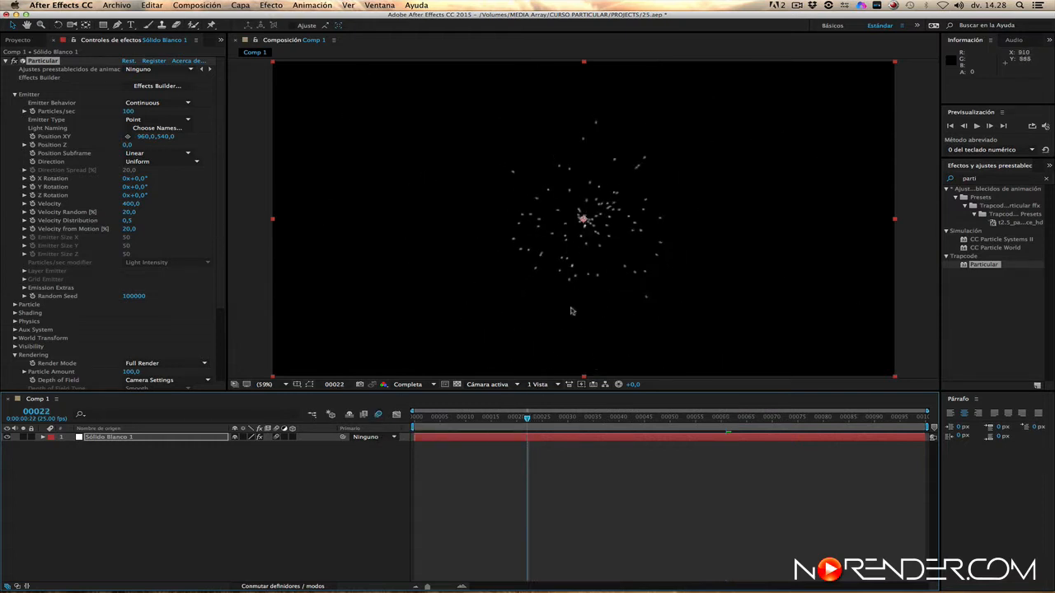
pyautogui.click(378, 415)
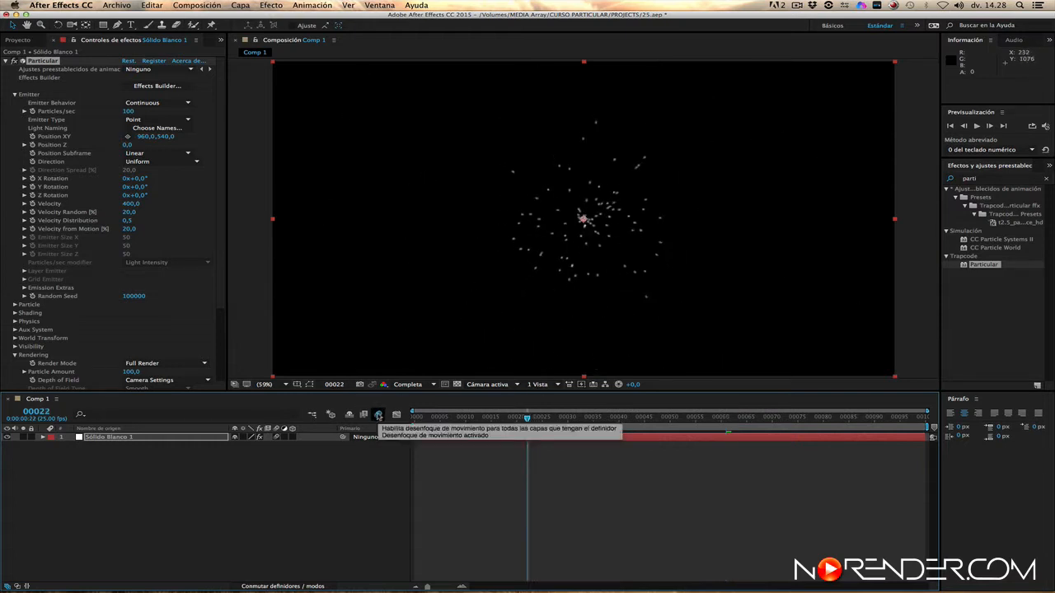
pyautogui.click(650, 416)
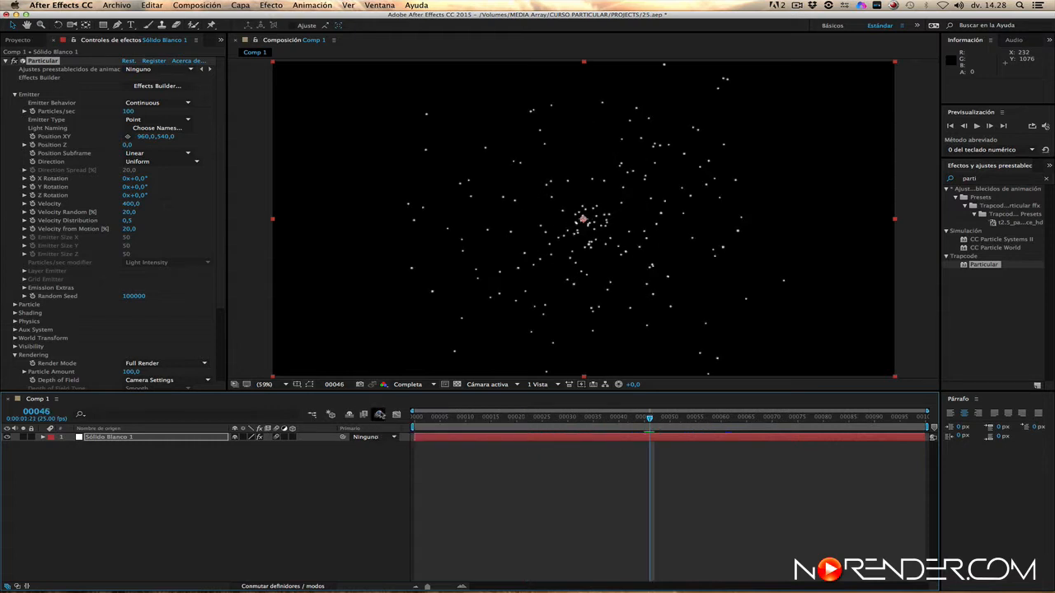
pyautogui.click(378, 414)
# Step: Toggle the white solid layer's motion blur switch off and back on to compare the particles
pyautogui.scroll(-5, 219, 244)
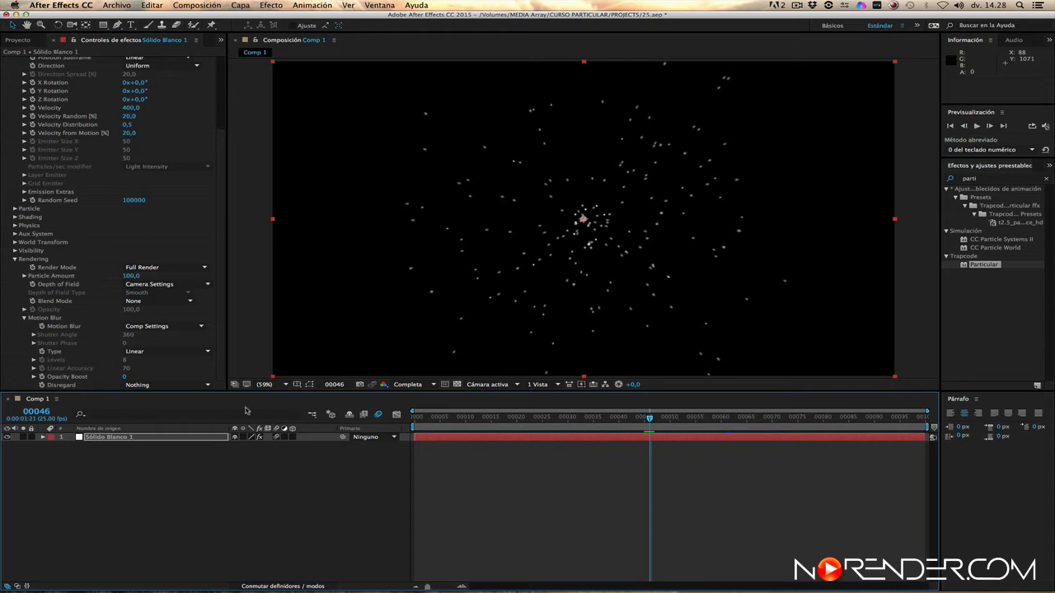
pyautogui.moveTo(125, 456); pyautogui.dragTo(149, 433)
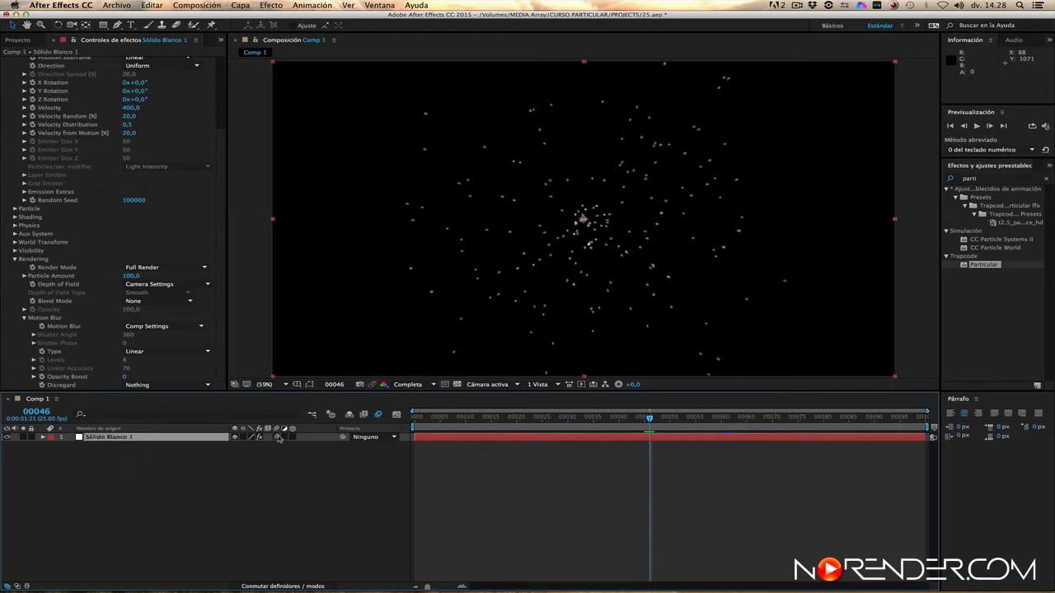
pyautogui.click(278, 438)
pyautogui.click(281, 442)
pyautogui.click(277, 438)
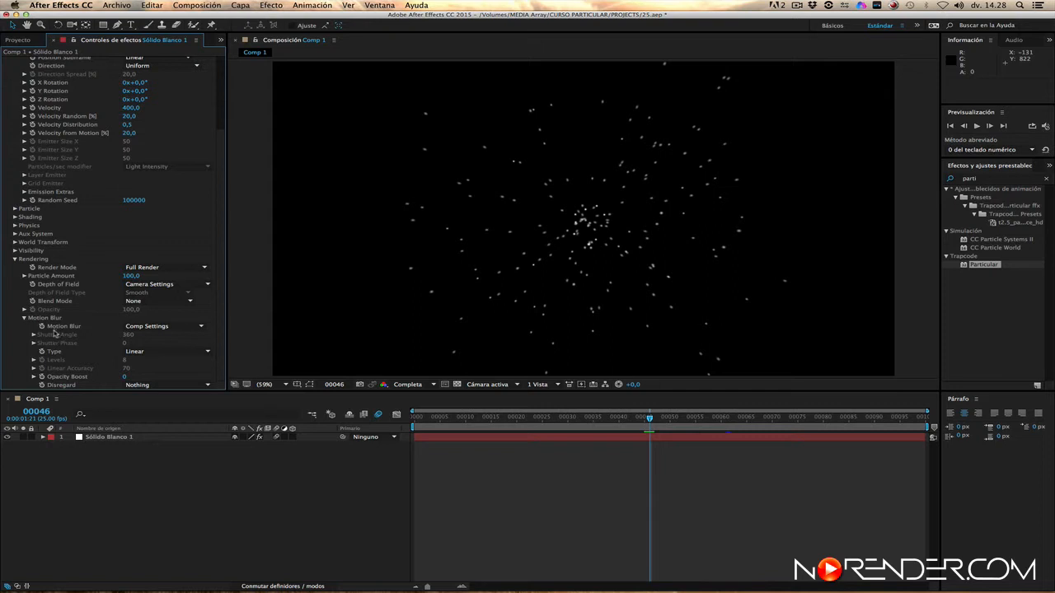
# Step: Switch Particular's Motion Blur to Off for comparison, and finally set it to On
pyautogui.click(201, 327)
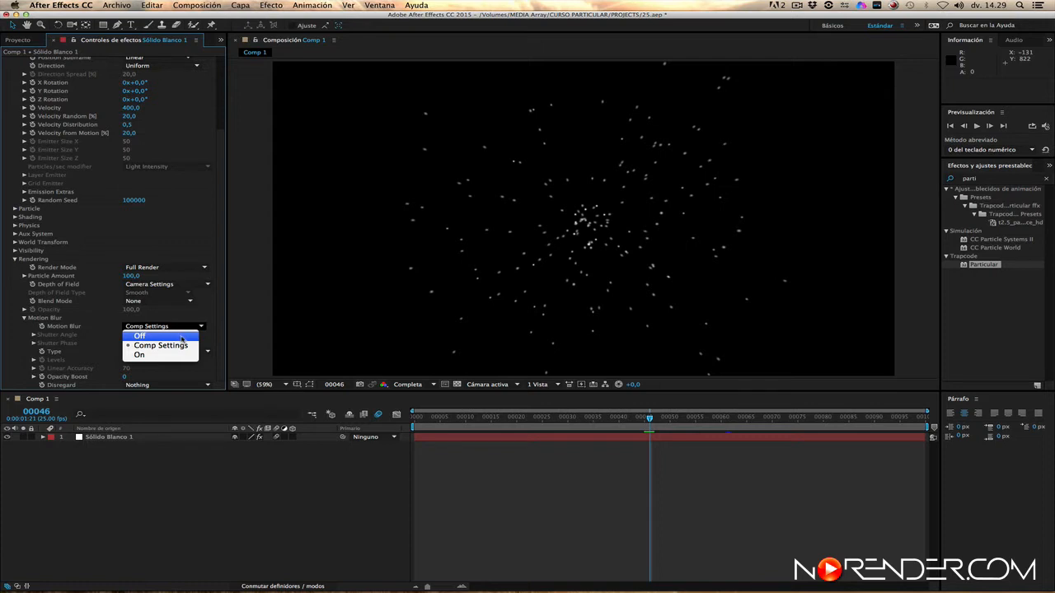
pyautogui.click(183, 337)
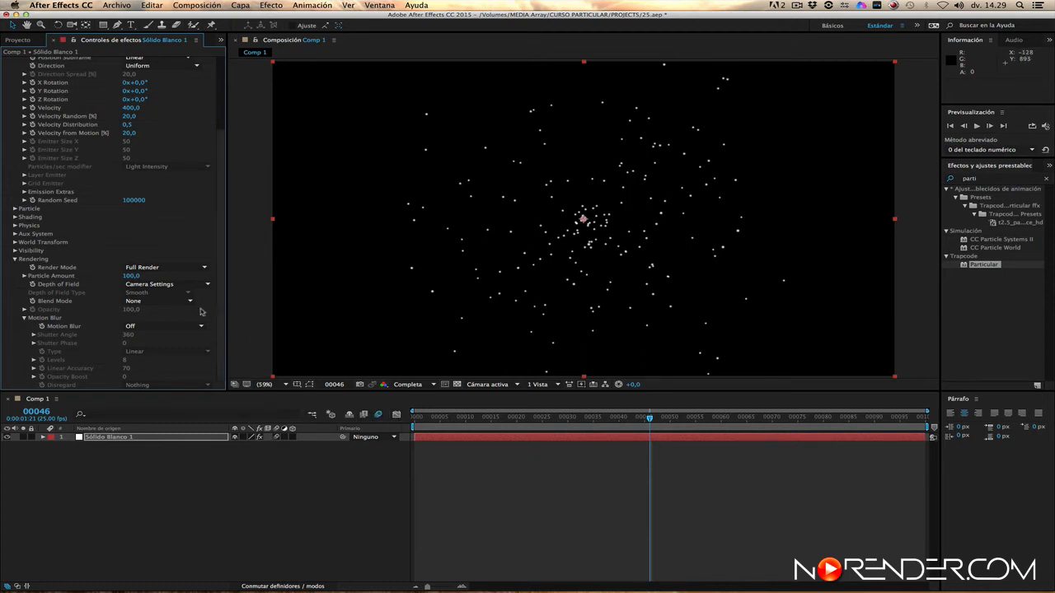
pyautogui.click(168, 327)
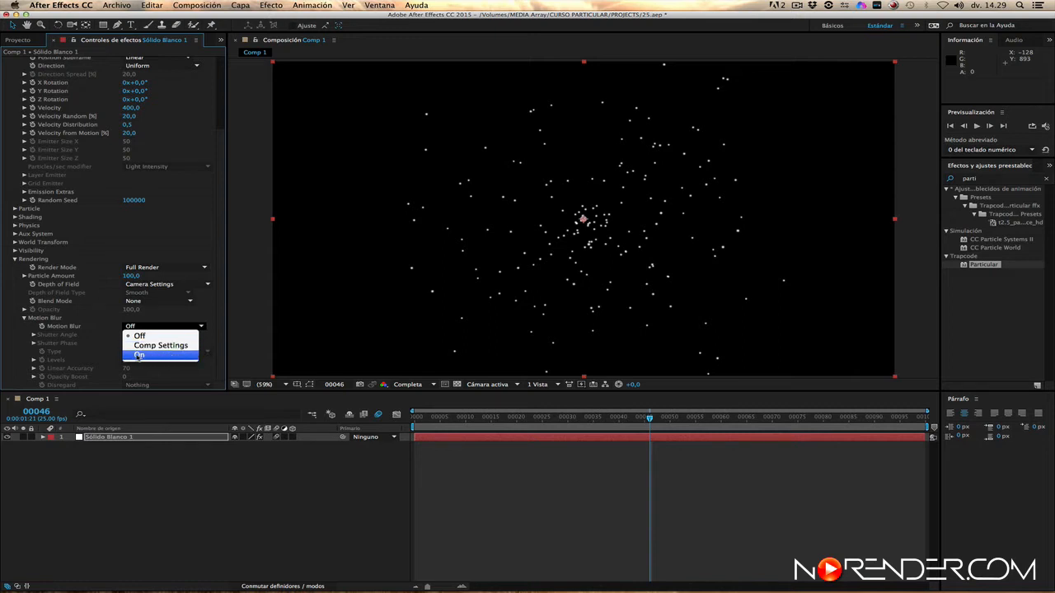
pyautogui.click(161, 355)
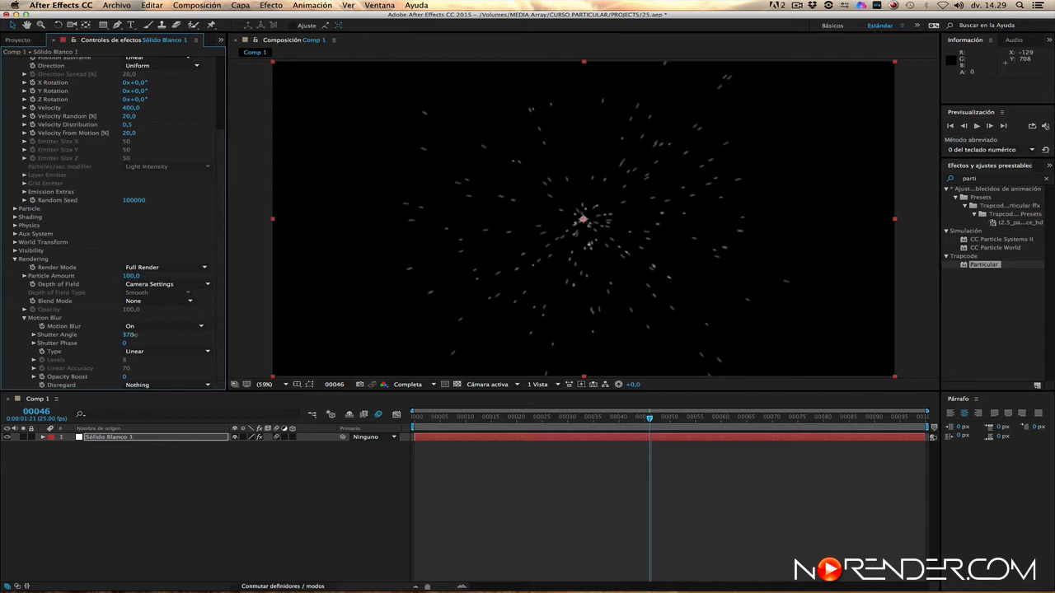
# Step: Raise the motion blur Shutter Angle to 847 and play back the particle animation
pyautogui.moveTo(137, 336); pyautogui.dragTo(144, 335)
pyautogui.moveTo(208, 337); pyautogui.dragTo(365, 330)
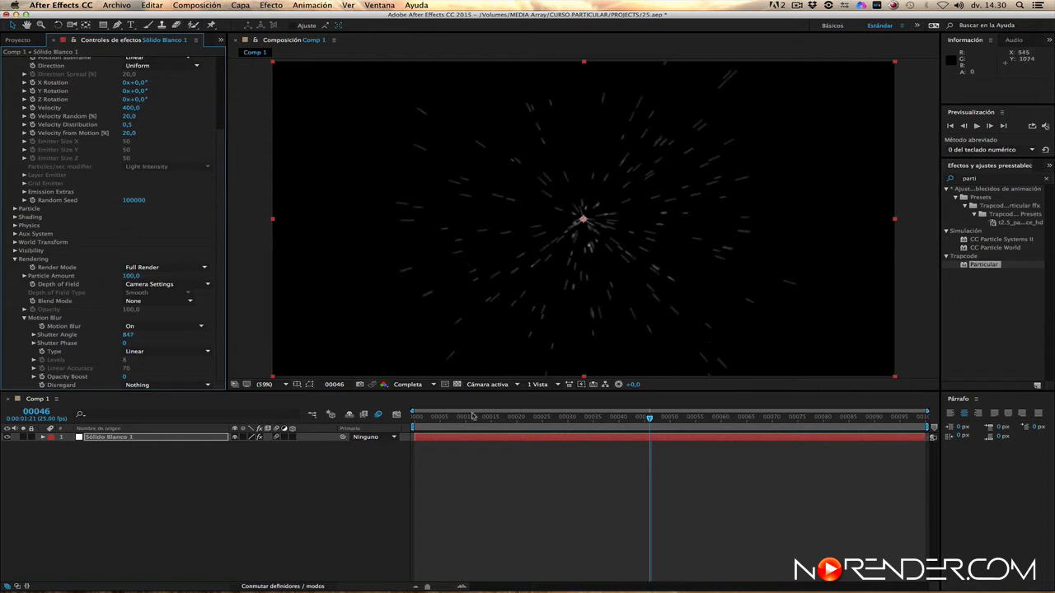
pyautogui.moveTo(458, 420); pyautogui.dragTo(961, 412)
pyautogui.moveTo(516, 419); pyautogui.dragTo(963, 433)
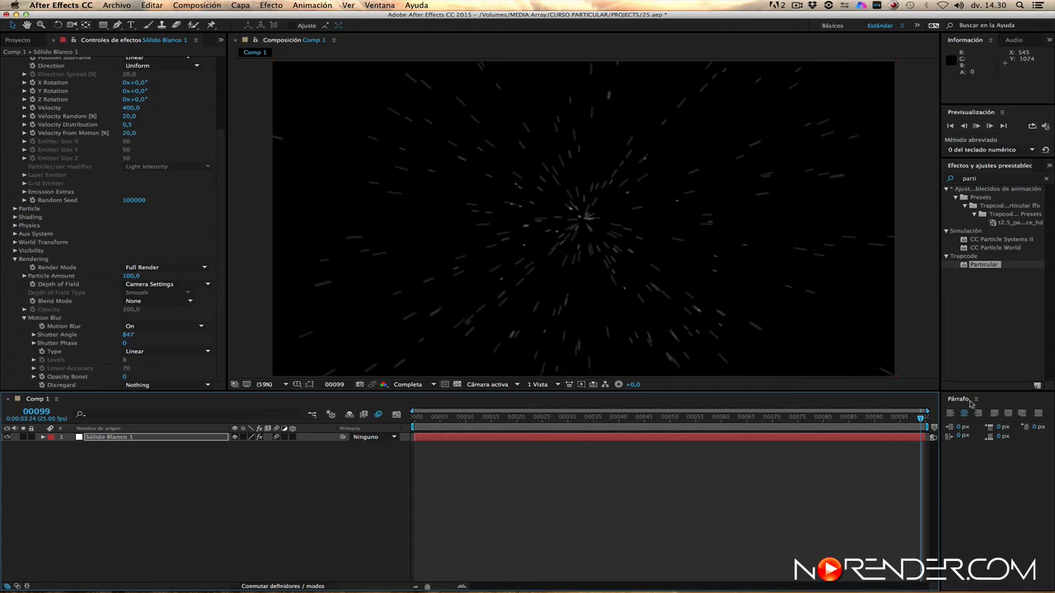
pyautogui.press('space')
pyautogui.press('space')
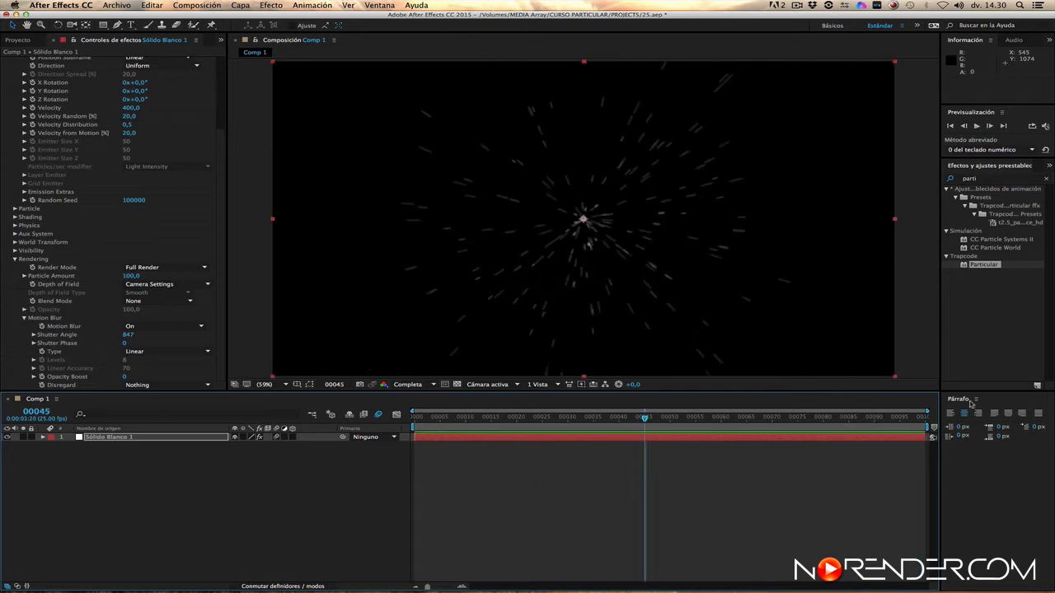
# Step: Move to frame 85, undo the last value change, and set the motion blur Type to Subframe Sample
pyautogui.moveTo(625, 420); pyautogui.dragTo(849, 437)
pyautogui.press('super+z')
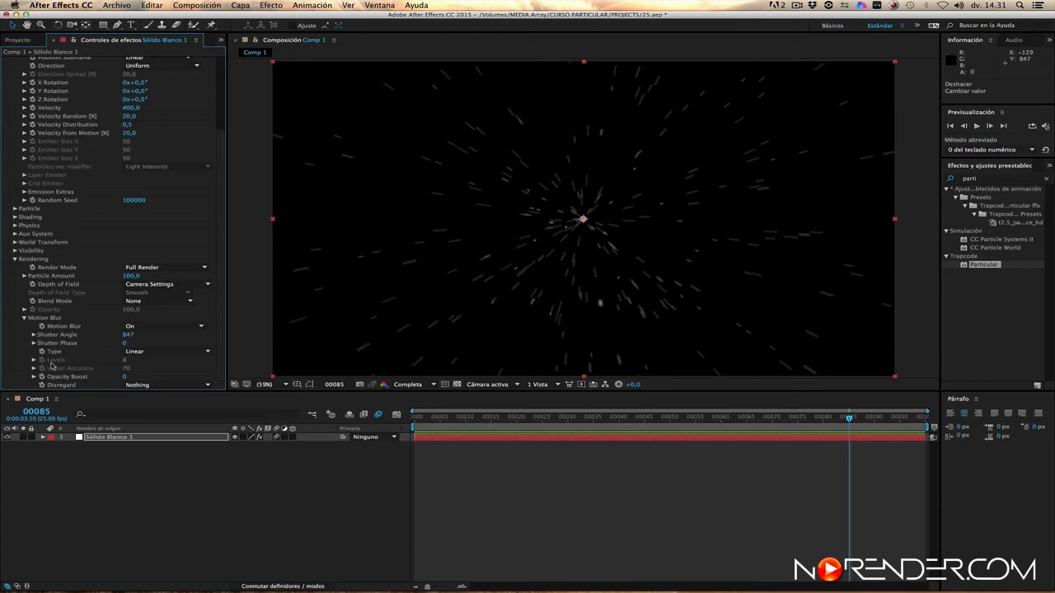
pyautogui.click(181, 351)
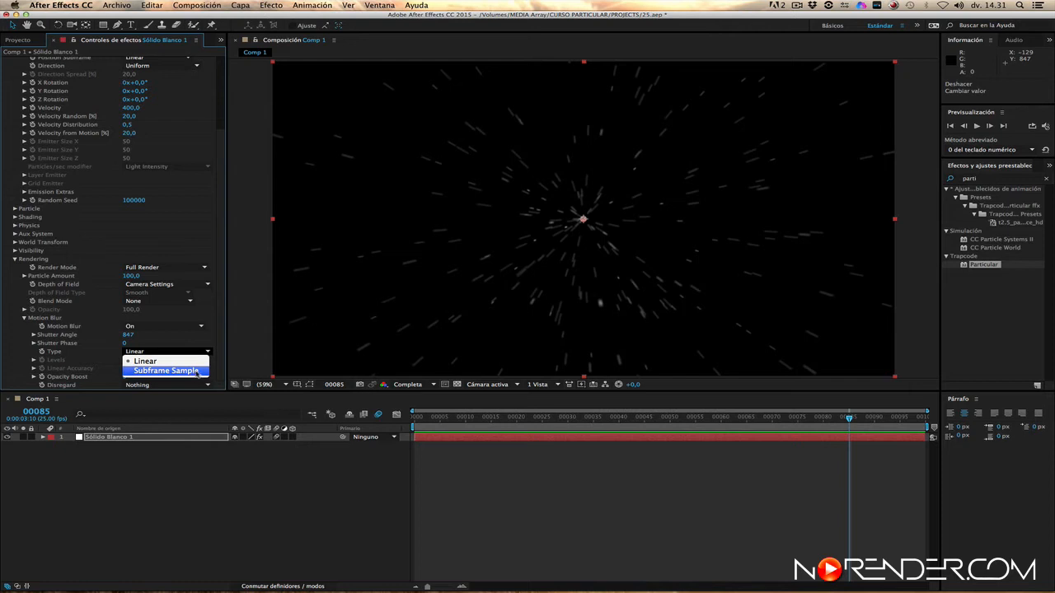
pyautogui.click(197, 371)
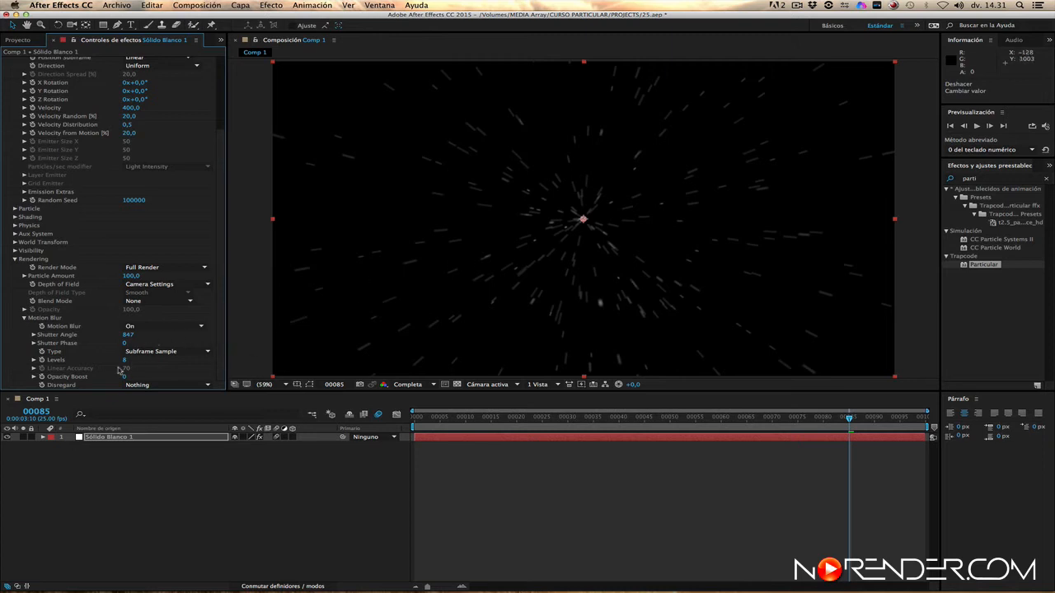
# Step: Try motion blur Levels of 16 and 32 with the Subframe Sample type
pyautogui.moveTo(124, 370); pyautogui.dragTo(140, 362)
pyautogui.click(125, 360)
pyautogui.write('16')
pyautogui.press('Return')
pyautogui.click(128, 360)
pyautogui.write('32')
pyautogui.press('Return')
# Step: Set the motion blur Levels to 64 and play back the particle animation
pyautogui.click(128, 361)
pyautogui.press('Return')
pyautogui.click(128, 361)
pyautogui.click(181, 367)
pyautogui.press('space')
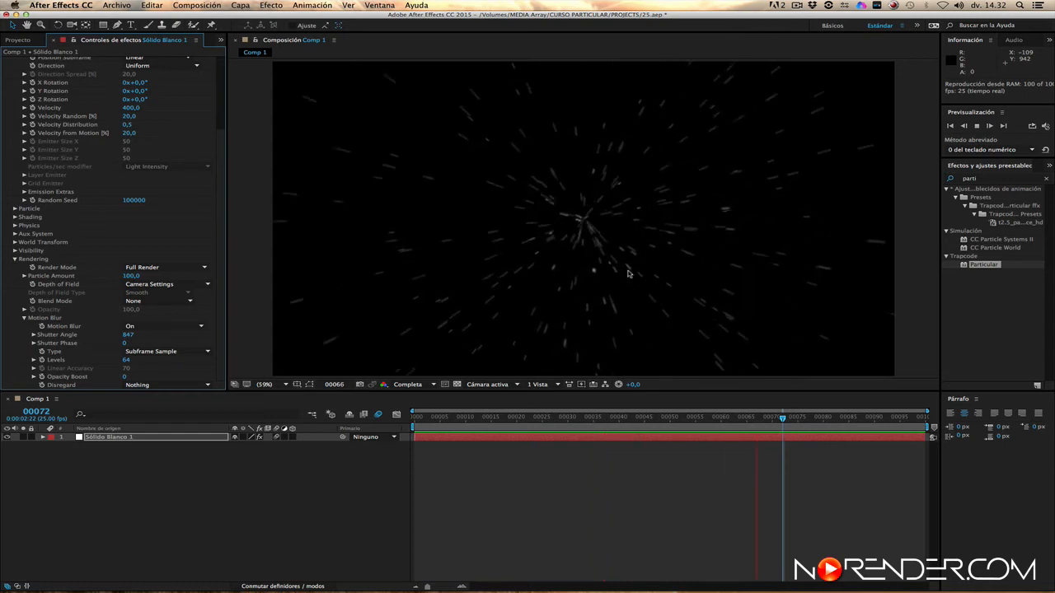
pyautogui.press('space')
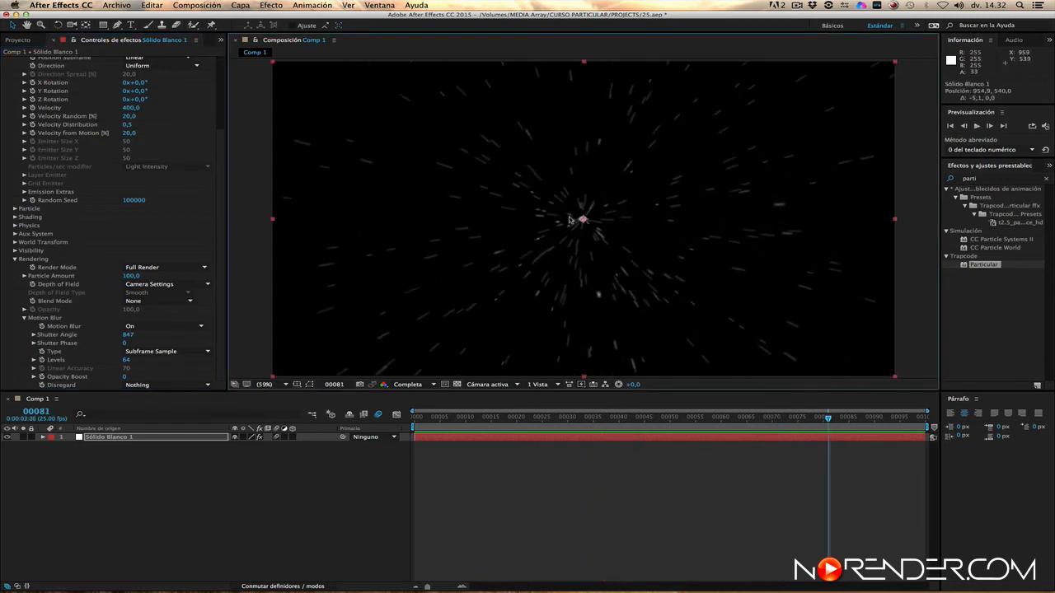
# Step: Undo the accidental layer move and set the motion blur Opacity Boost to 10, comparing it with 0
pyautogui.moveTo(569, 219); pyautogui.dragTo(702, 254)
pyautogui.press('super+z')
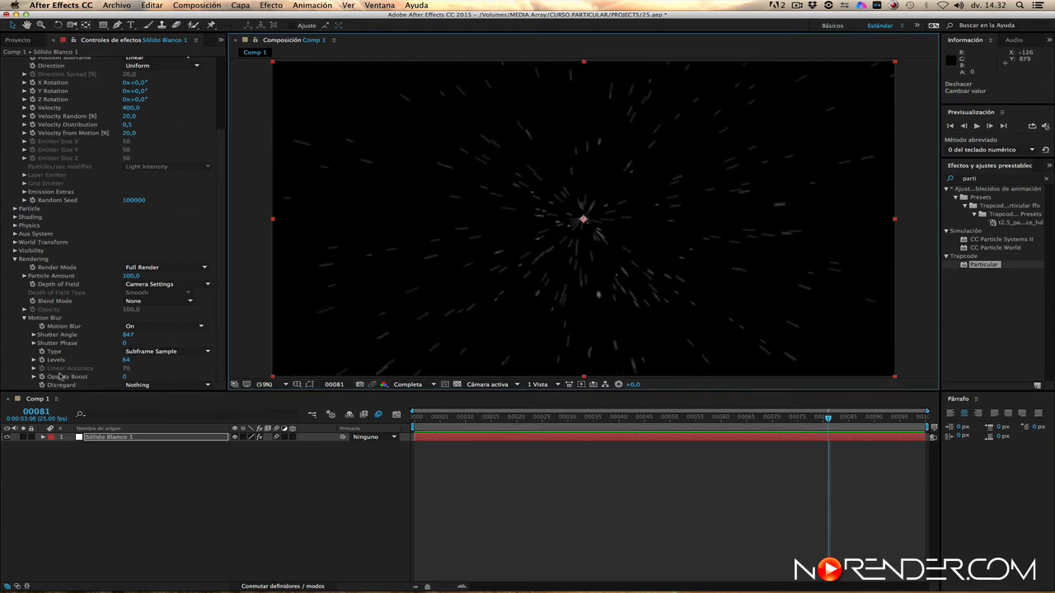
pyautogui.click(125, 379)
pyautogui.write('10')
pyautogui.press('Return')
pyautogui.moveTo(132, 377); pyautogui.dragTo(139, 378)
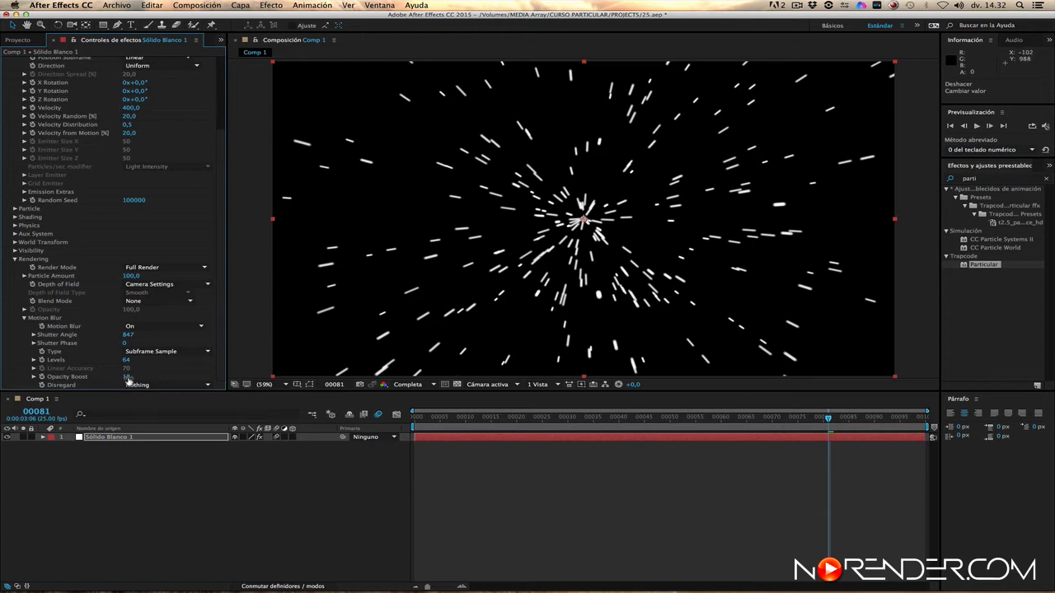
pyautogui.moveTo(129, 377); pyautogui.dragTo(114, 378)
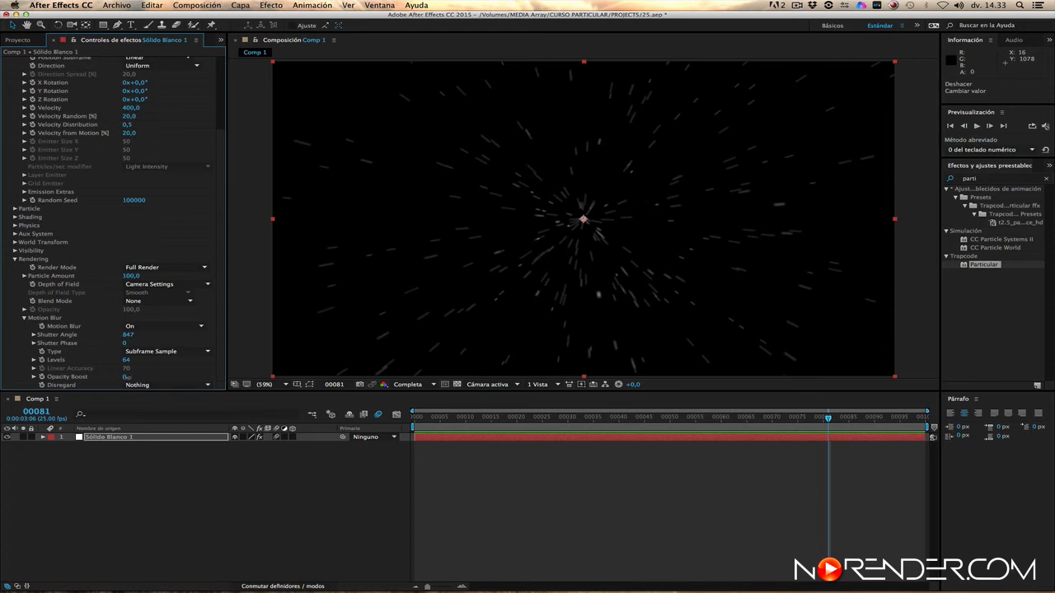
pyautogui.moveTo(128, 376); pyautogui.dragTo(132, 377)
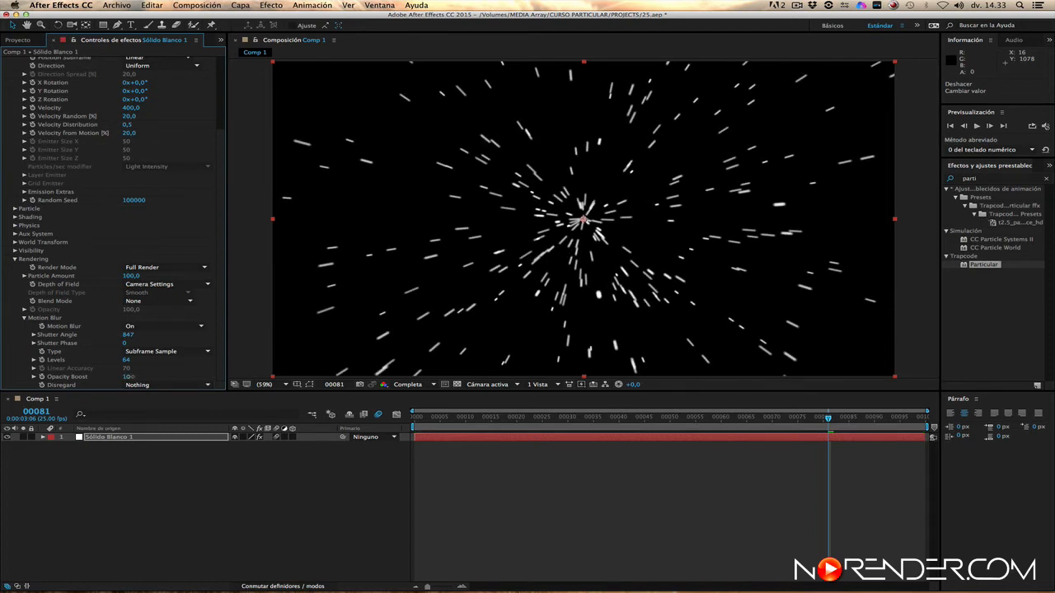
# Step: Move to frame 79, set the motion blur Disregard option to Camera Motion, and play the animation from frame 14
pyautogui.moveTo(622, 418)
pyautogui.mouseDown()
pyautogui.moveTo(430, 418)
pyautogui.moveTo(760, 427)
pyautogui.moveTo(857, 442)
pyautogui.moveTo(818, 437)
pyautogui.mouseUp()
pyautogui.click(165, 385)
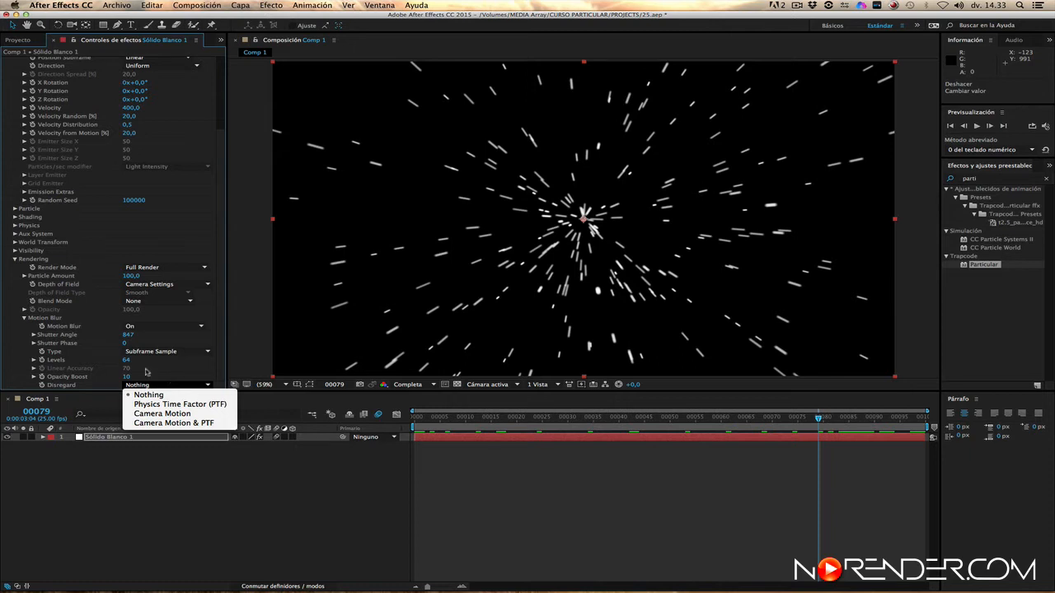
pyautogui.click(165, 414)
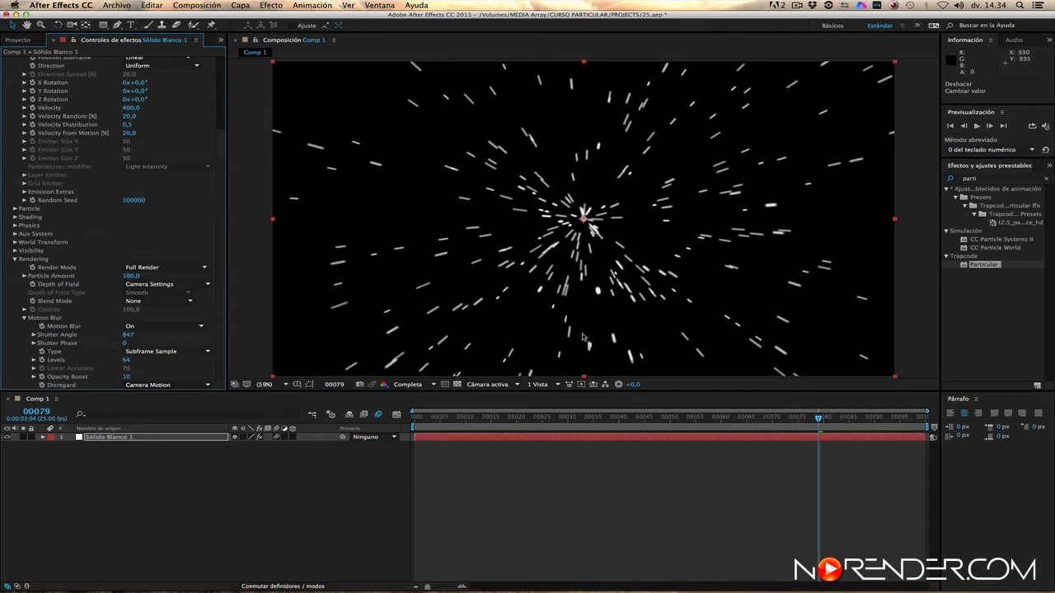
pyautogui.click(486, 416)
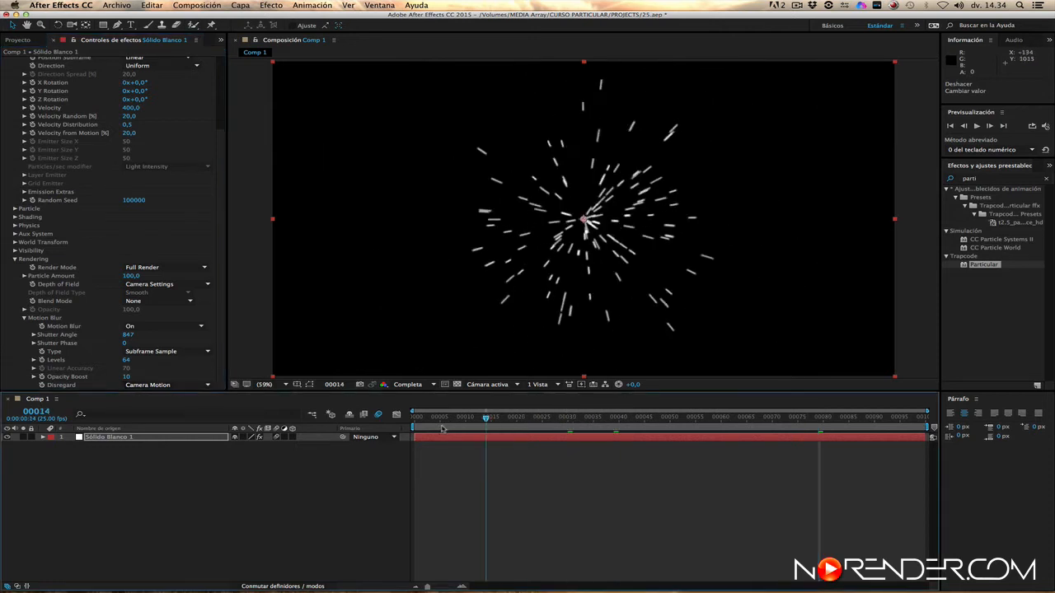
pyautogui.press('space')
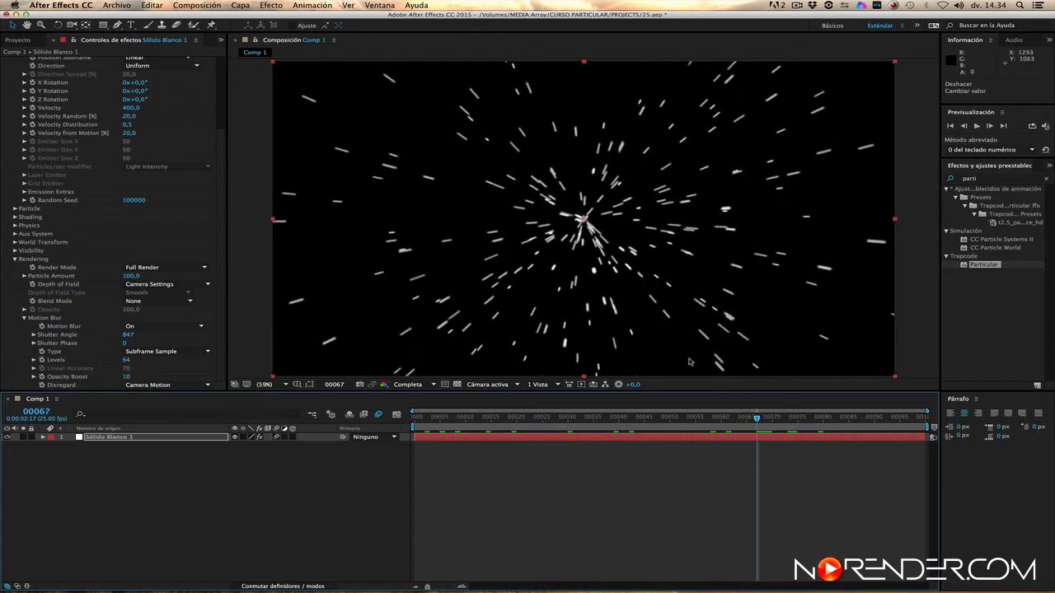
# Step: Set the motion blur Opacity Boost to 2 and play back the particle animation
pyautogui.click(126, 377)
pyautogui.write('2')
pyautogui.press('Return')
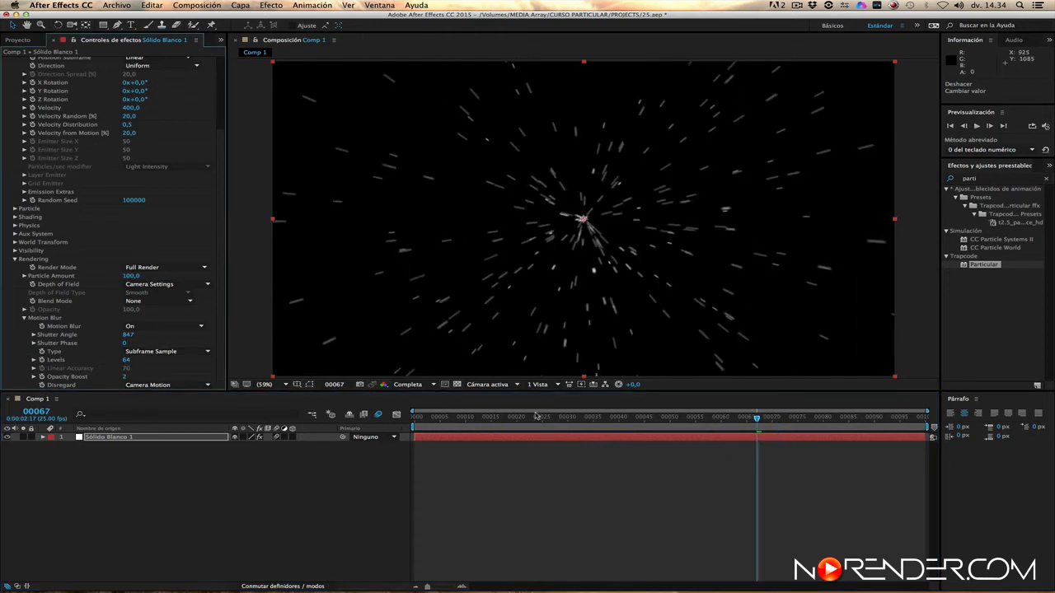
pyautogui.press('space')
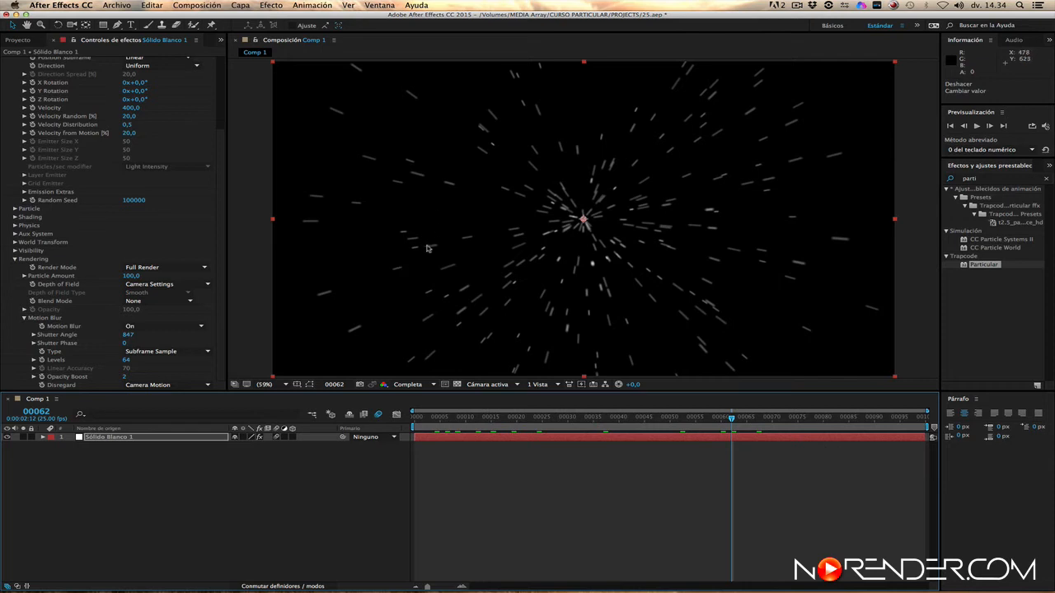
# Step: Try lower motion blur Shutter Angles, raise the value to 1077, and review the Disregard options
pyautogui.moveTo(129, 335); pyautogui.dragTo(2, 358)
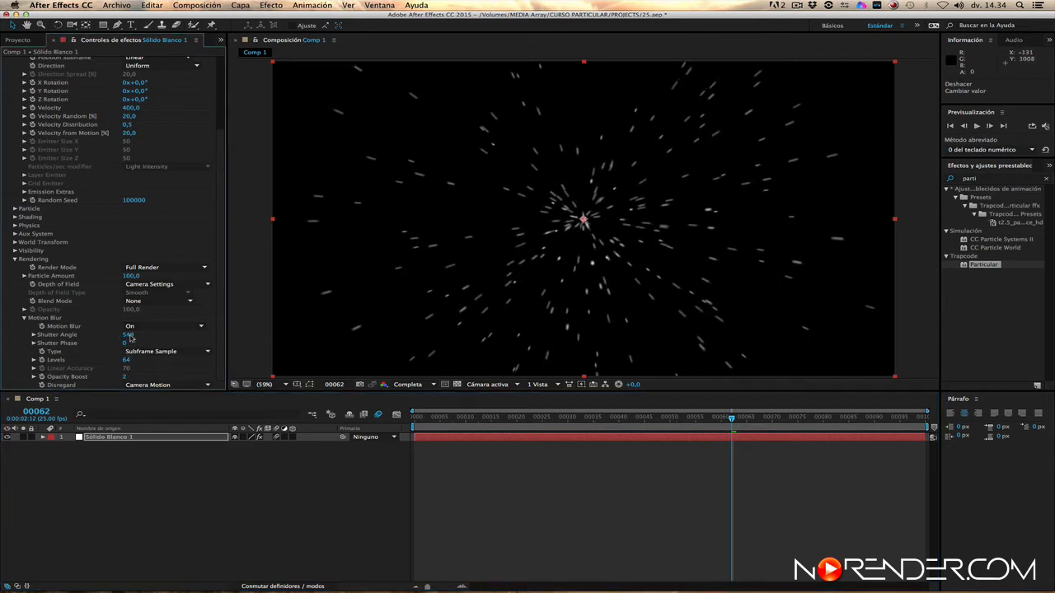
pyautogui.moveTo(130, 336); pyautogui.dragTo(25, 351)
pyautogui.moveTo(155, 343); pyautogui.dragTo(466, 304)
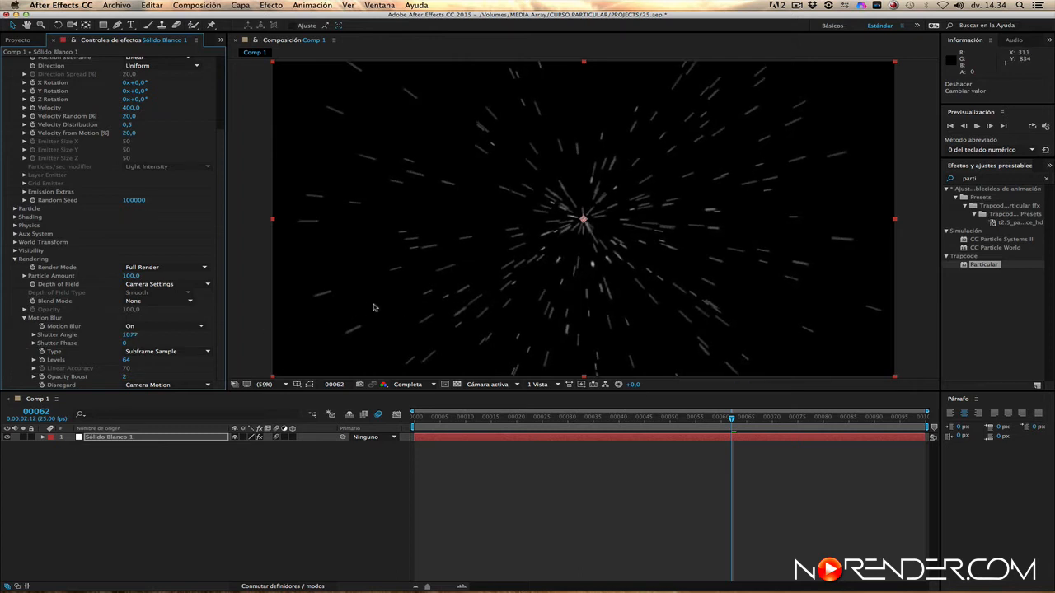
pyautogui.click(165, 384)
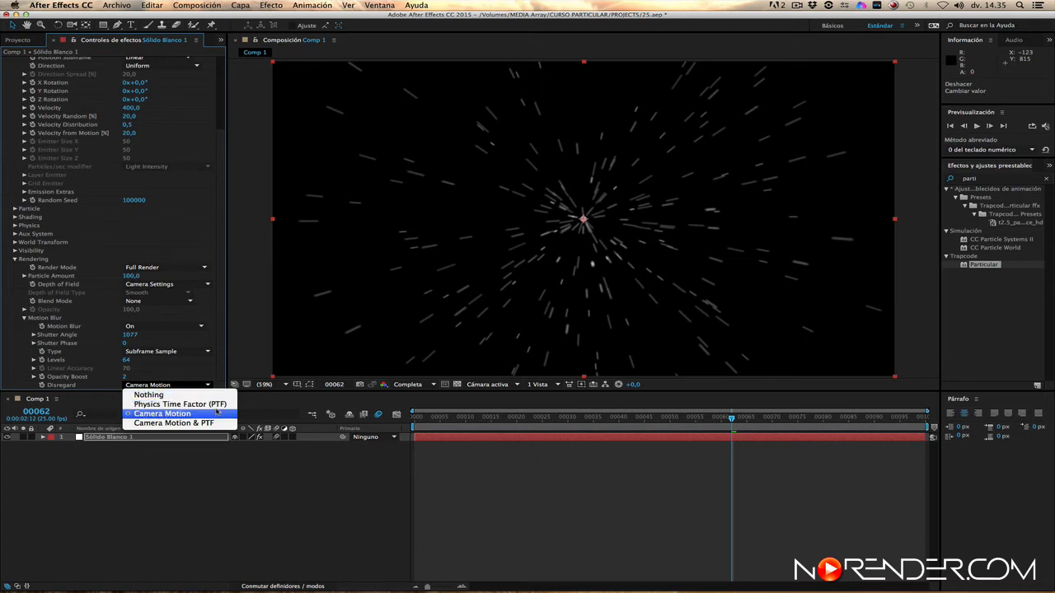
pyautogui.click(218, 370)
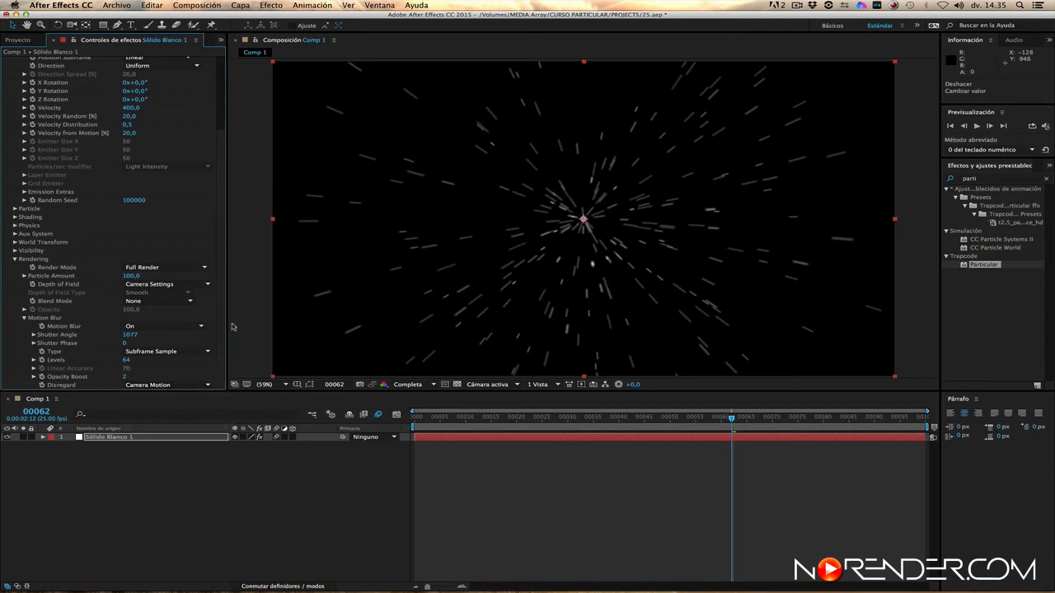
# Step: Set the Physics Time Factor to 10 in the Physics settings and check the particles at frames 9 and 51
pyautogui.click(15, 226)
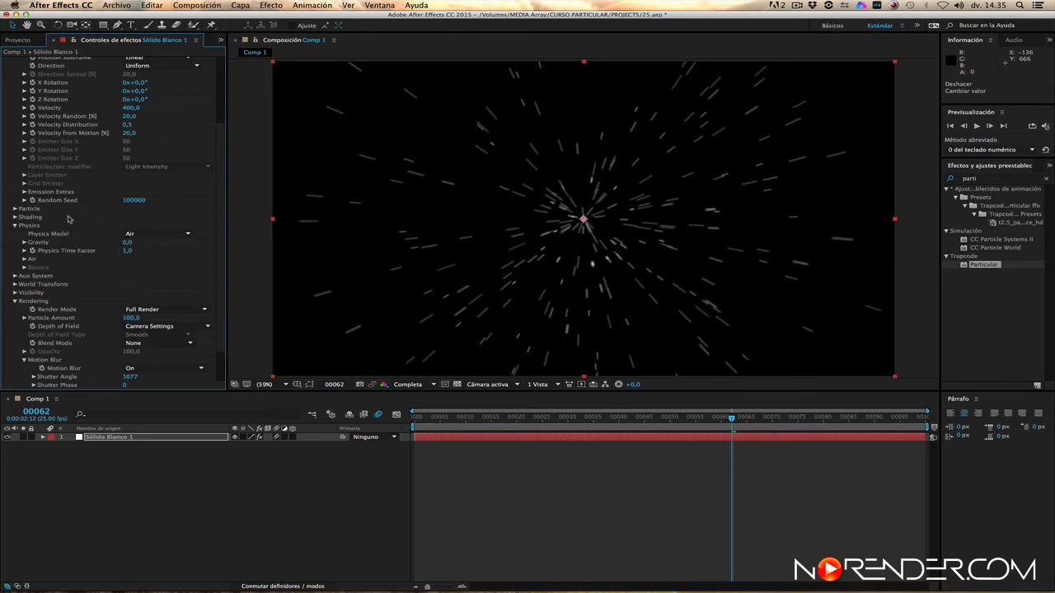
pyautogui.click(128, 251)
pyautogui.write('10')
pyautogui.press('Return')
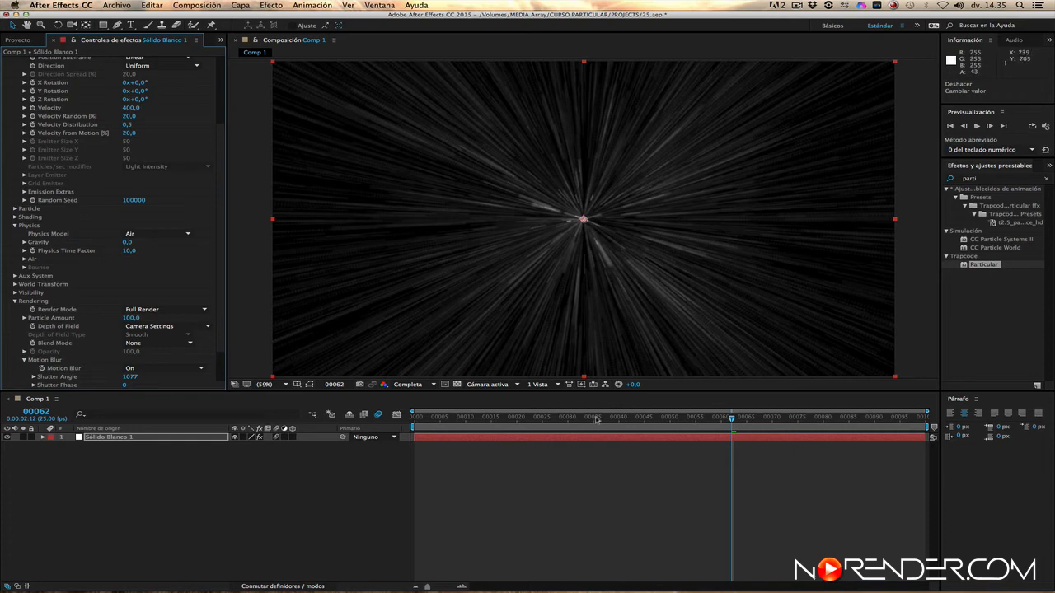
pyautogui.click(473, 419)
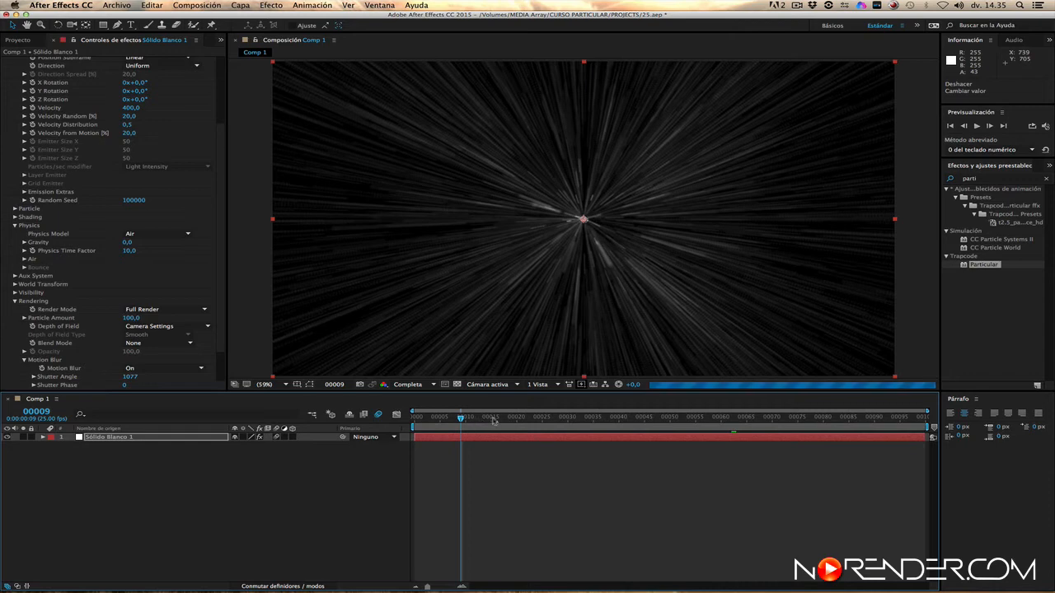
pyautogui.click(577, 419)
pyautogui.click(673, 422)
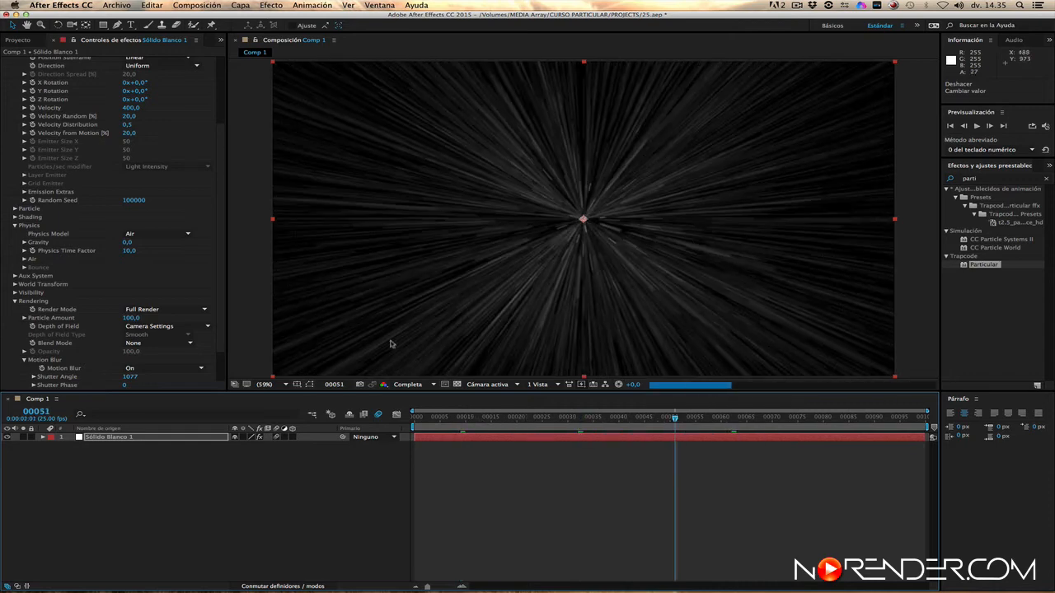
# Step: Try a Physics Time Factor of 0,5 with a playback of the animation, and return the factor to 1
pyautogui.click(134, 252)
pyautogui.write('0,5')
pyautogui.press('Return')
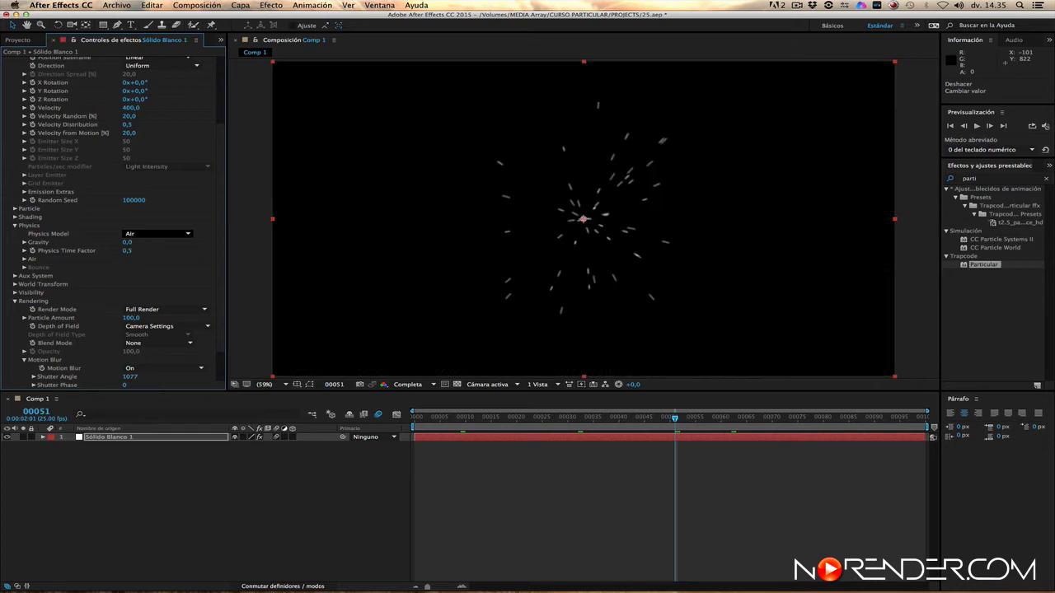
pyautogui.press('space')
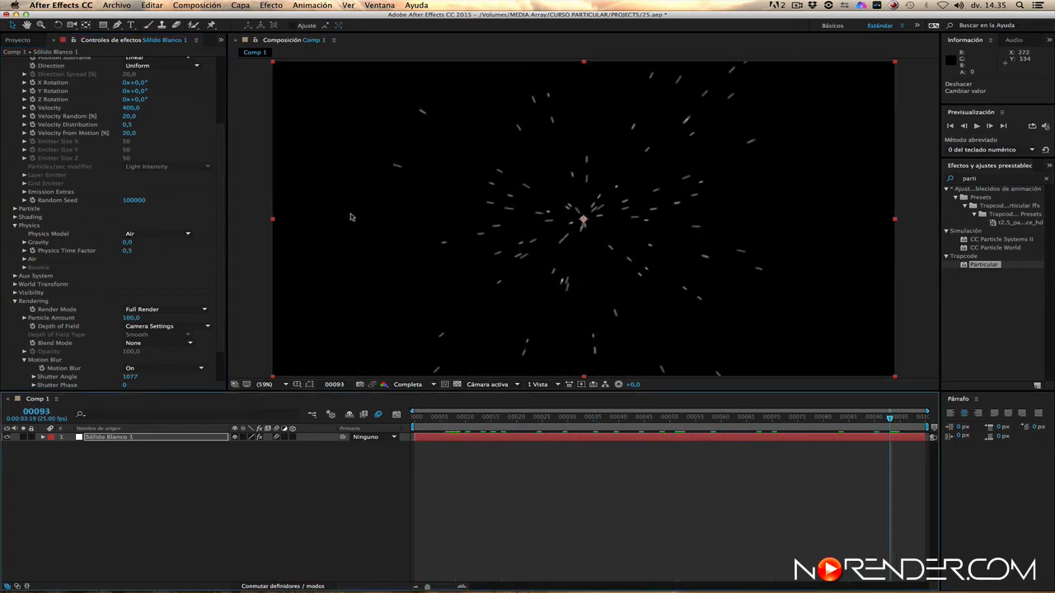
pyautogui.click(127, 252)
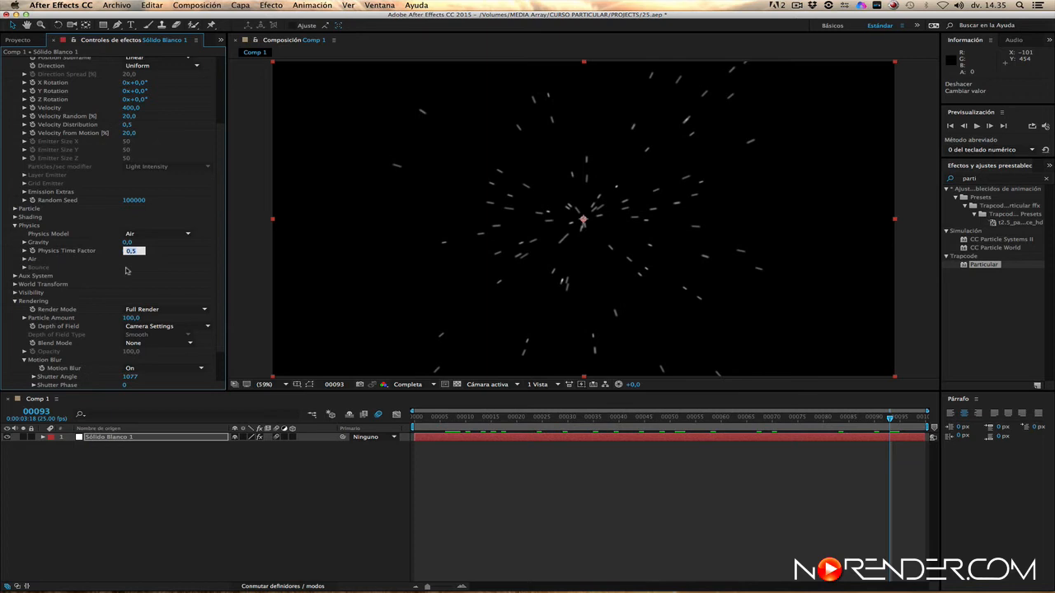
pyautogui.write('1')
pyautogui.press('Return')
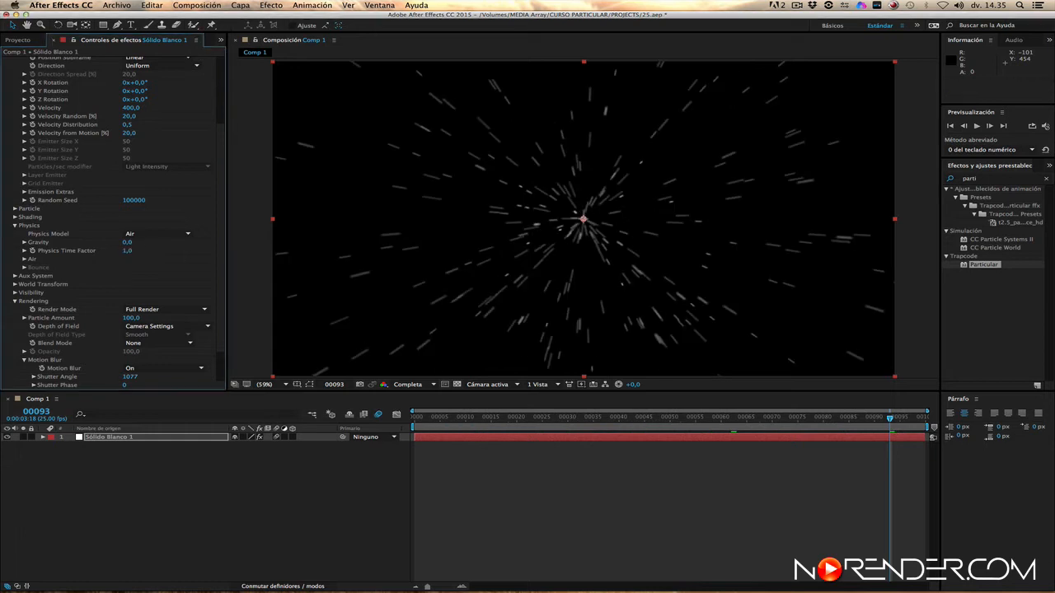
# Step: Set the motion blur Disregard option to Physics Time Factor (PTF) and the Physics Time Factor to 0,5
pyautogui.scroll(-3, 219, 272)
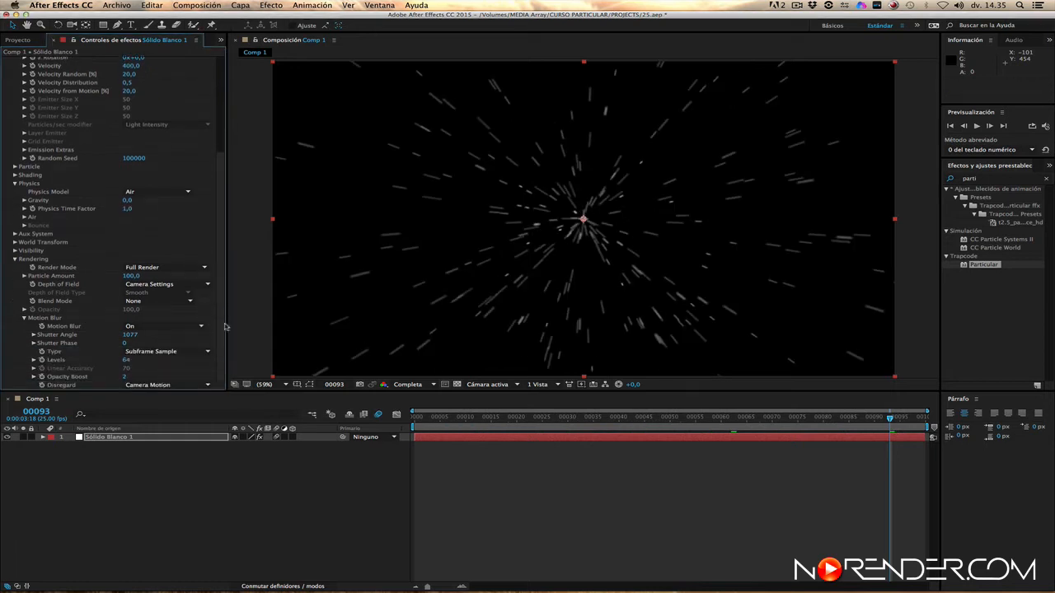
pyautogui.click(175, 384)
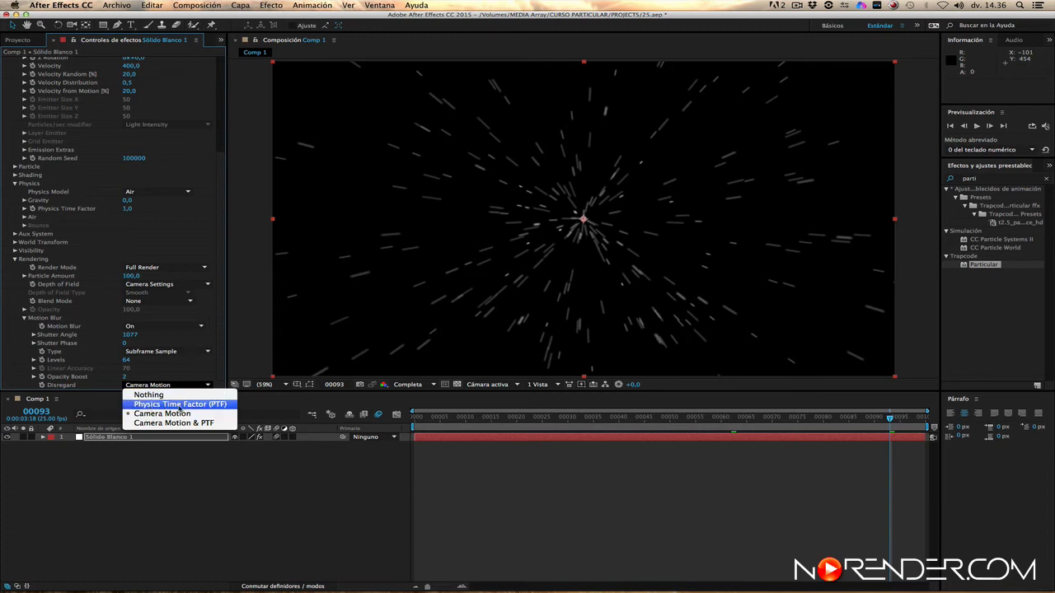
pyautogui.click(226, 406)
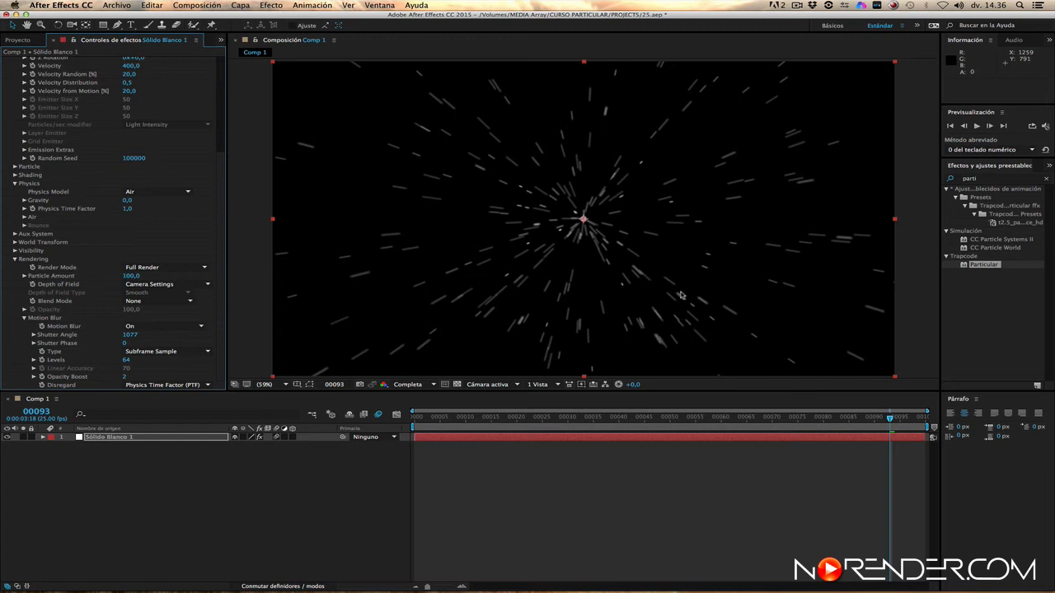
pyautogui.click(176, 384)
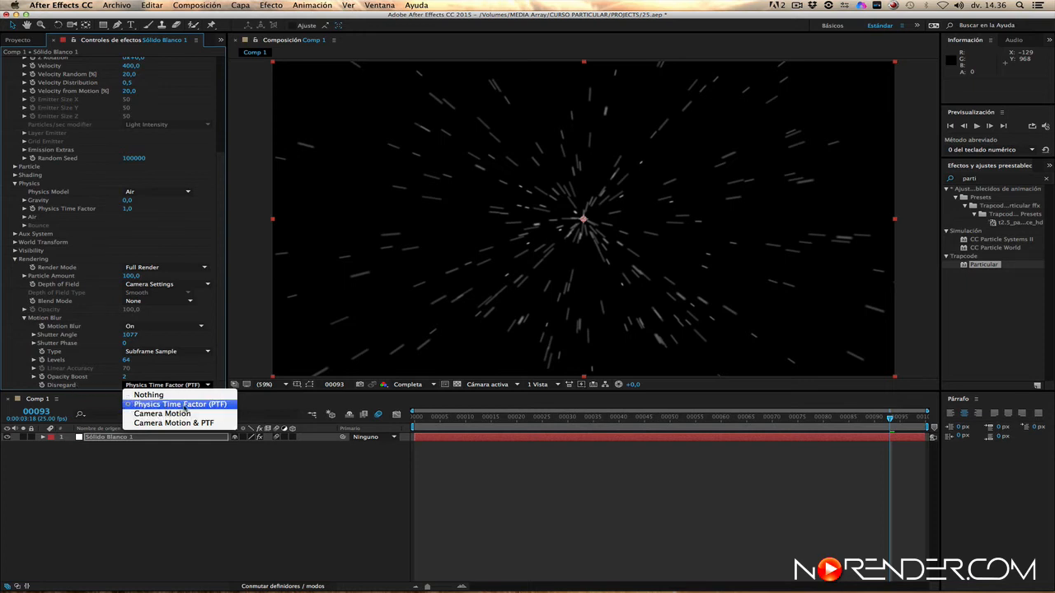
pyautogui.click(197, 407)
pyautogui.click(127, 208)
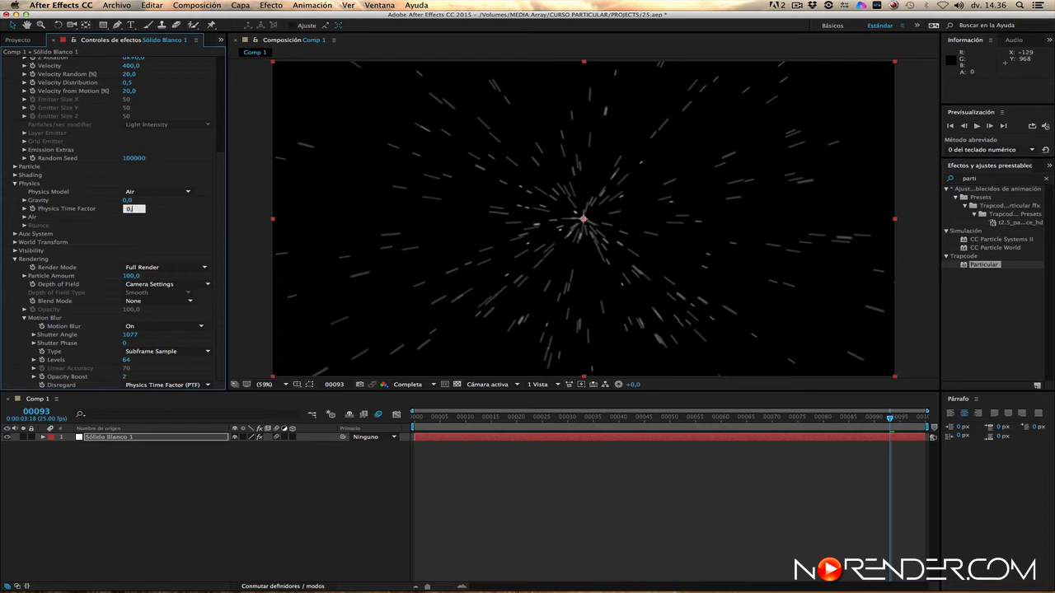
pyautogui.press('Return')
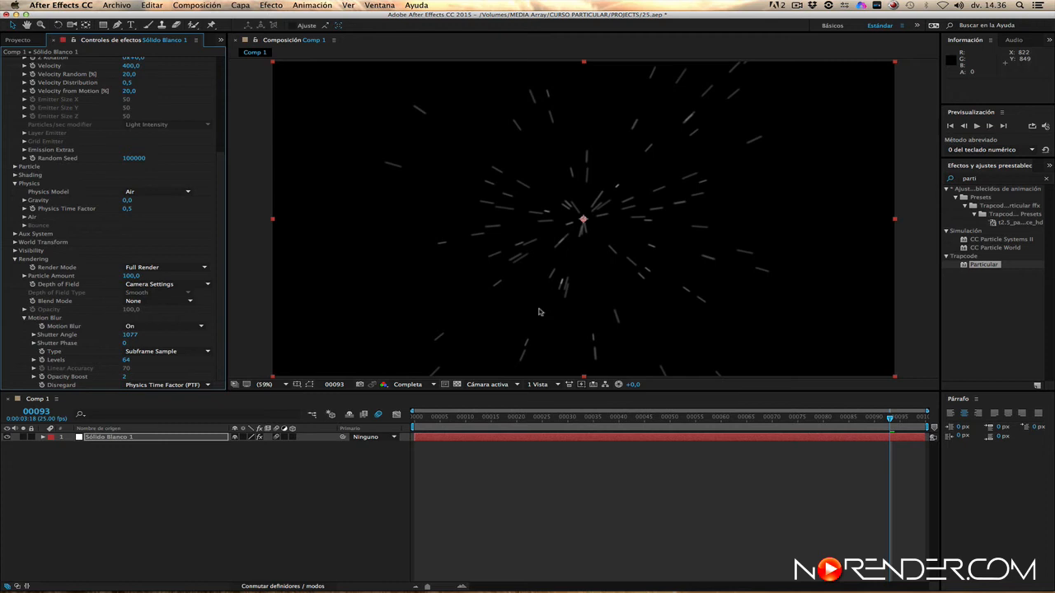
# Step: Set the motion blur Disregard option to Nothing and the Physics Time Factor to 1
pyautogui.click(169, 385)
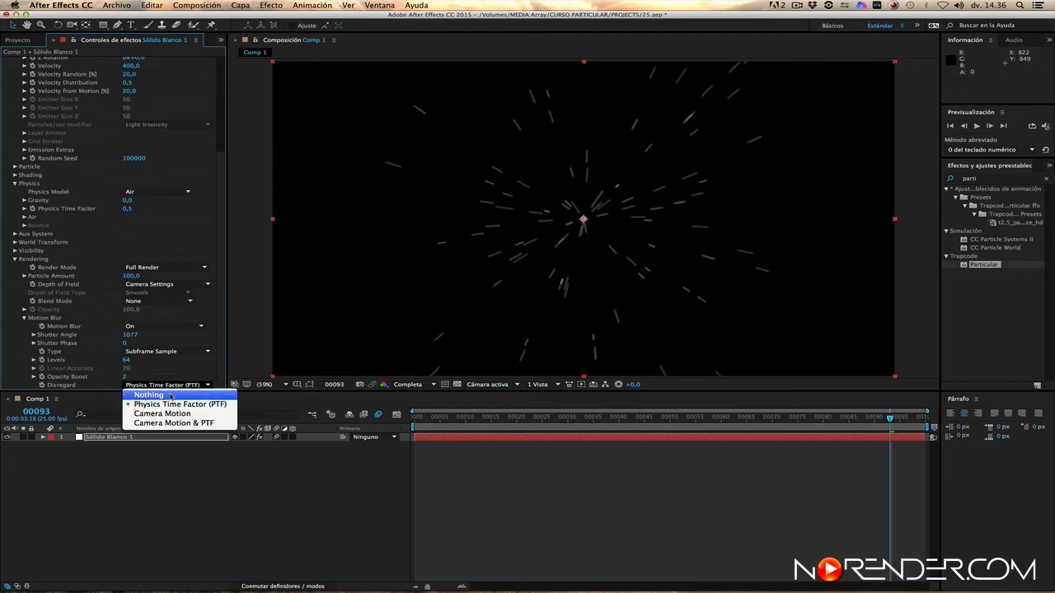
pyautogui.click(166, 396)
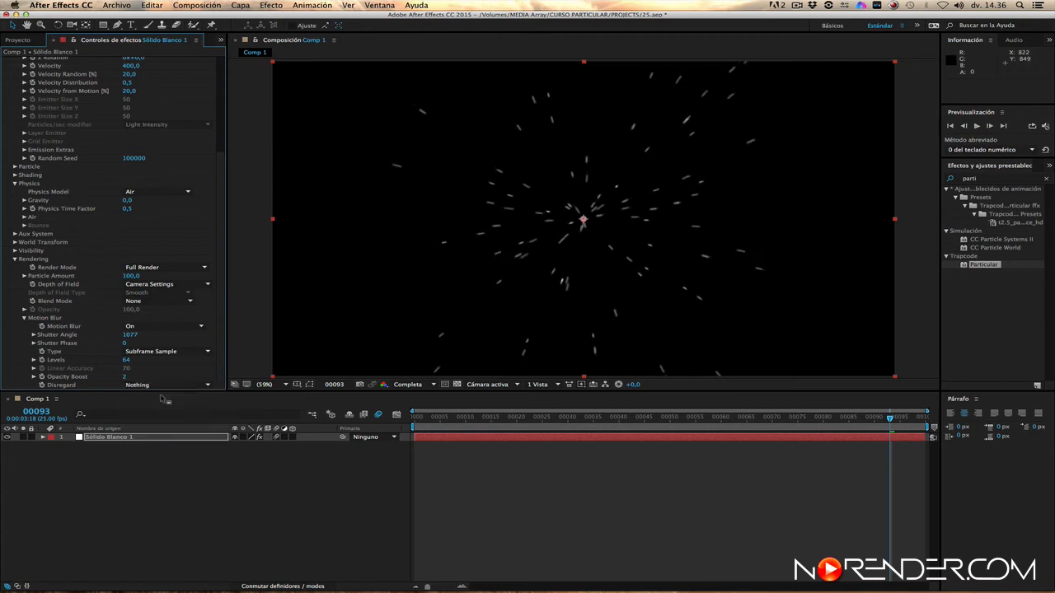
pyautogui.click(177, 385)
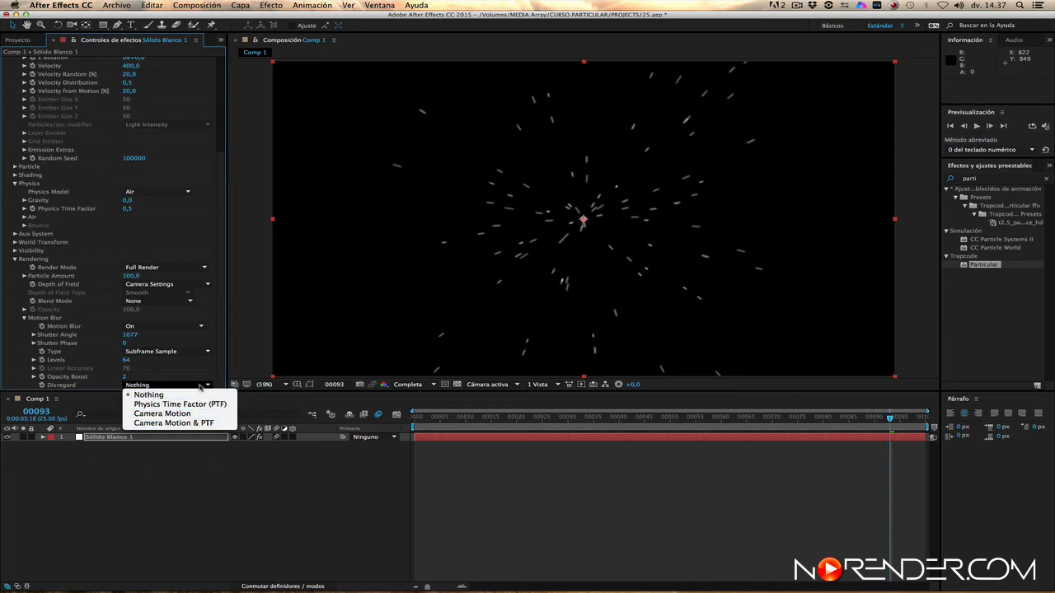
pyautogui.click(197, 365)
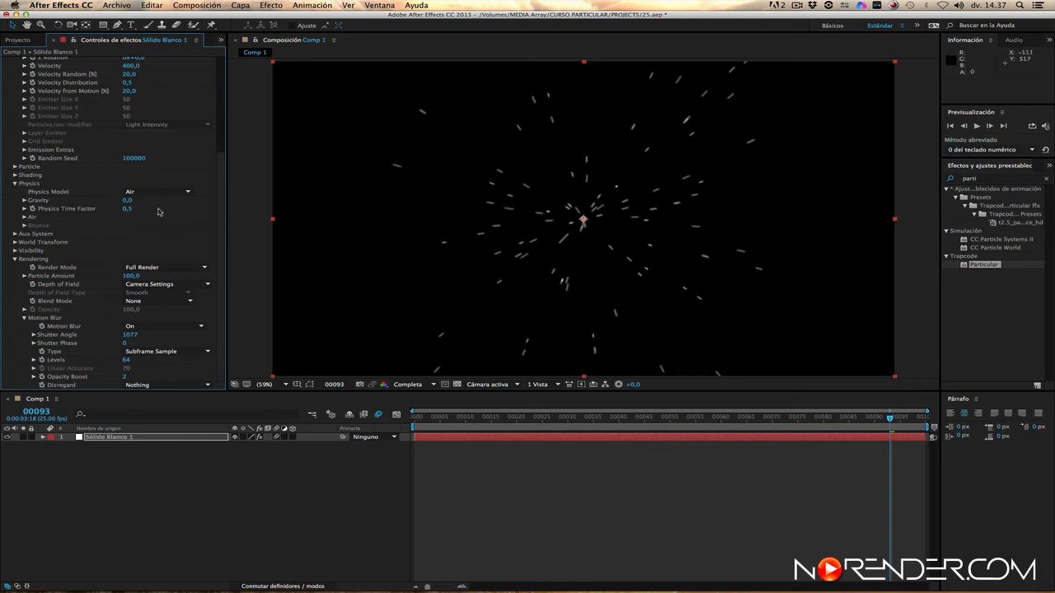
pyautogui.click(128, 209)
pyautogui.write('1')
pyautogui.press('Return')
pyautogui.click(164, 385)
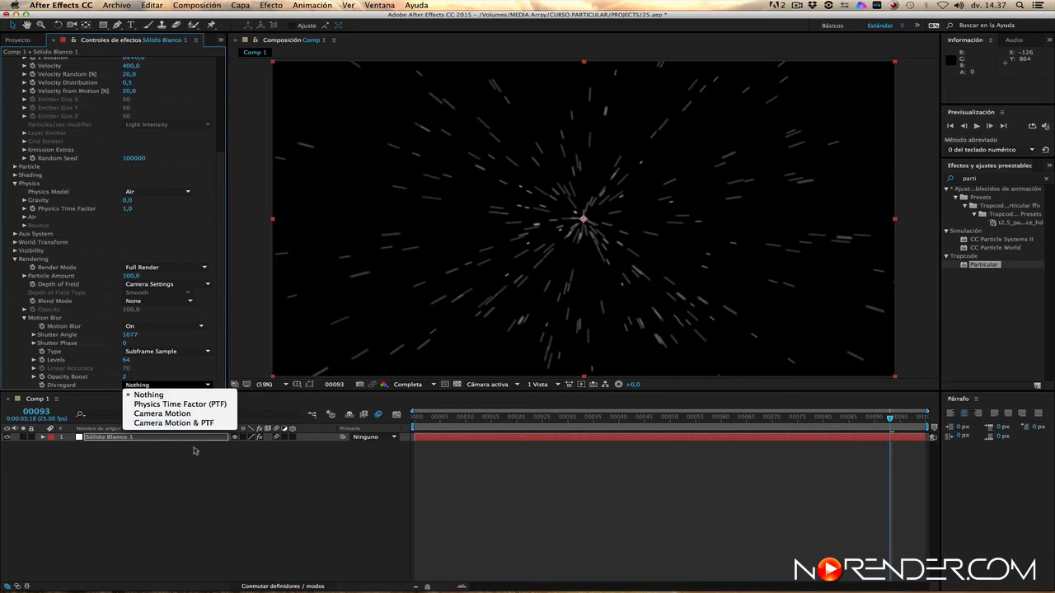
pyautogui.click(183, 380)
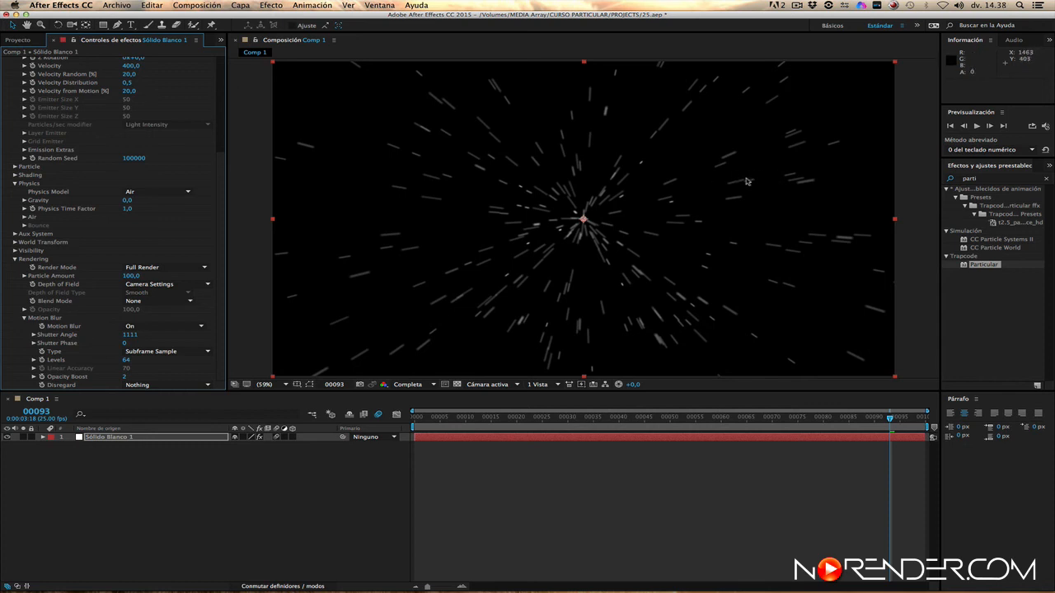
pyautogui.click(196, 383)
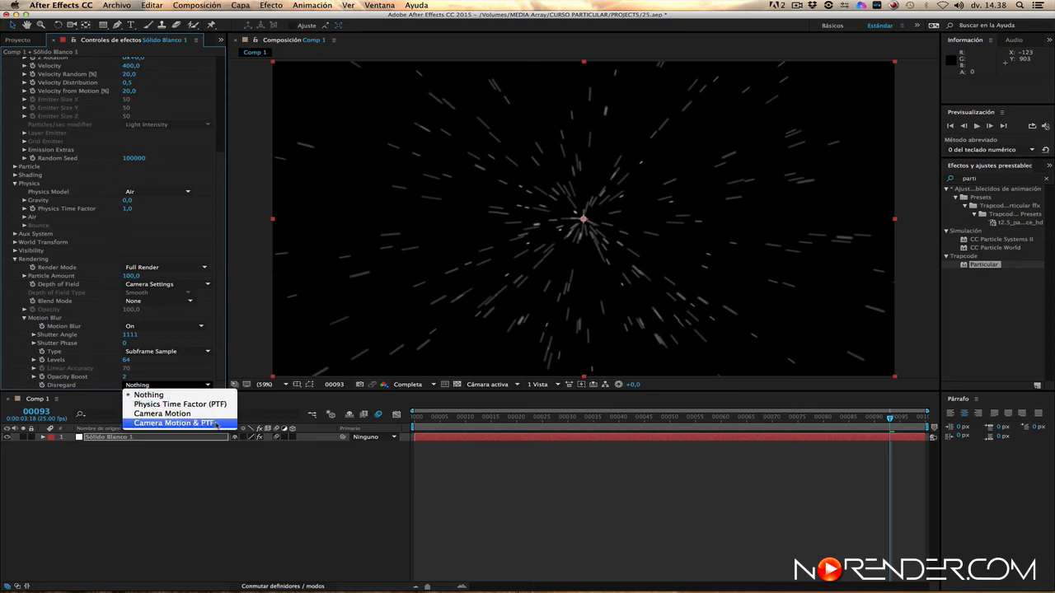
pyautogui.click(212, 422)
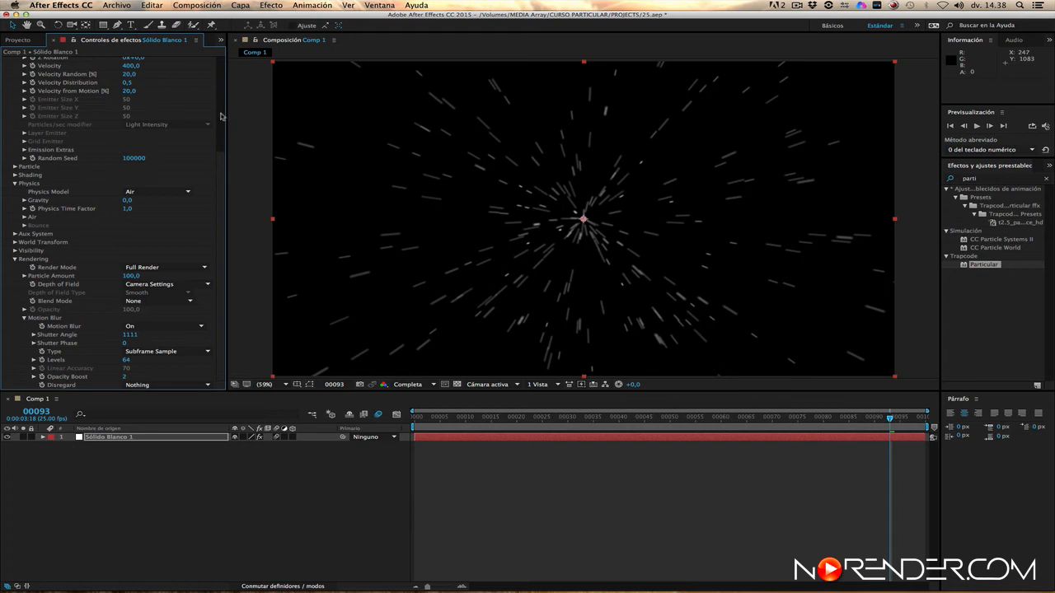
# Step: Aim the emitter upward with Direction set to Directional and X Rotation at 90°, and move it to about 984, 1016 near the frame's lower edge
pyautogui.scroll(5, 220, 116)
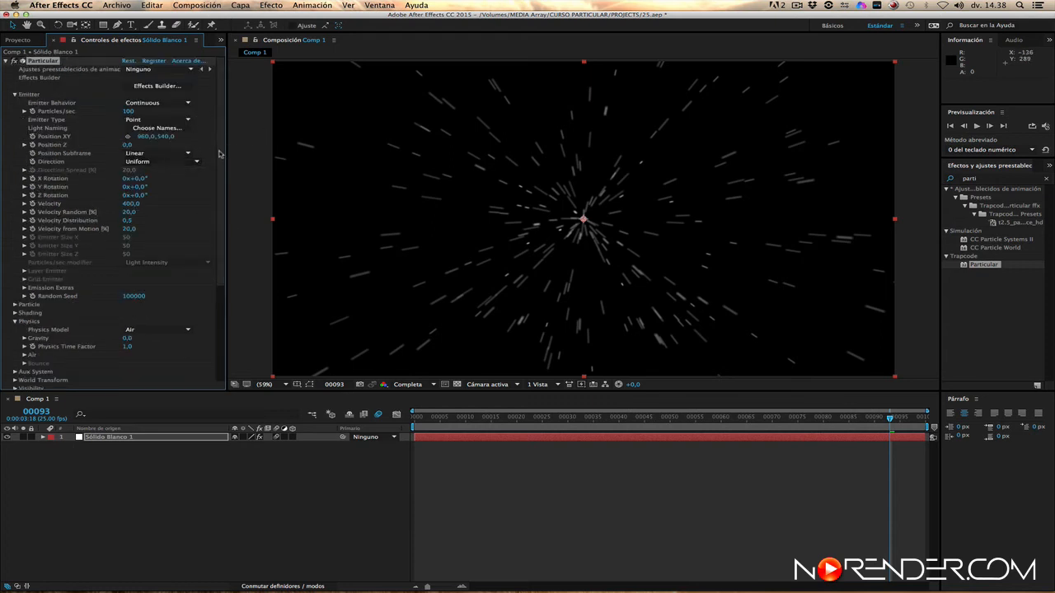
pyautogui.click(174, 162)
pyautogui.click(174, 181)
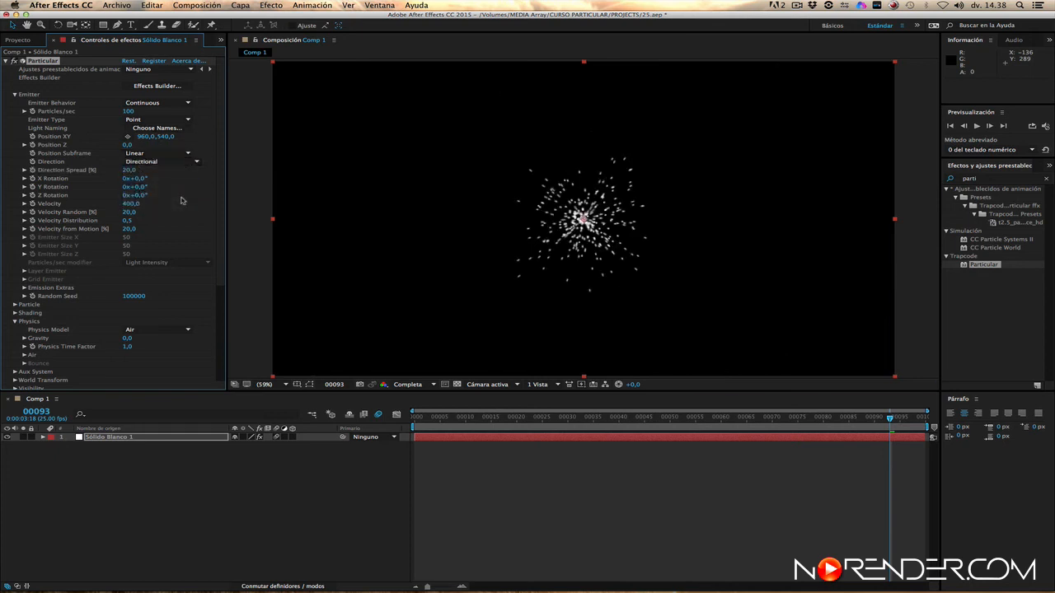
pyautogui.click(137, 178)
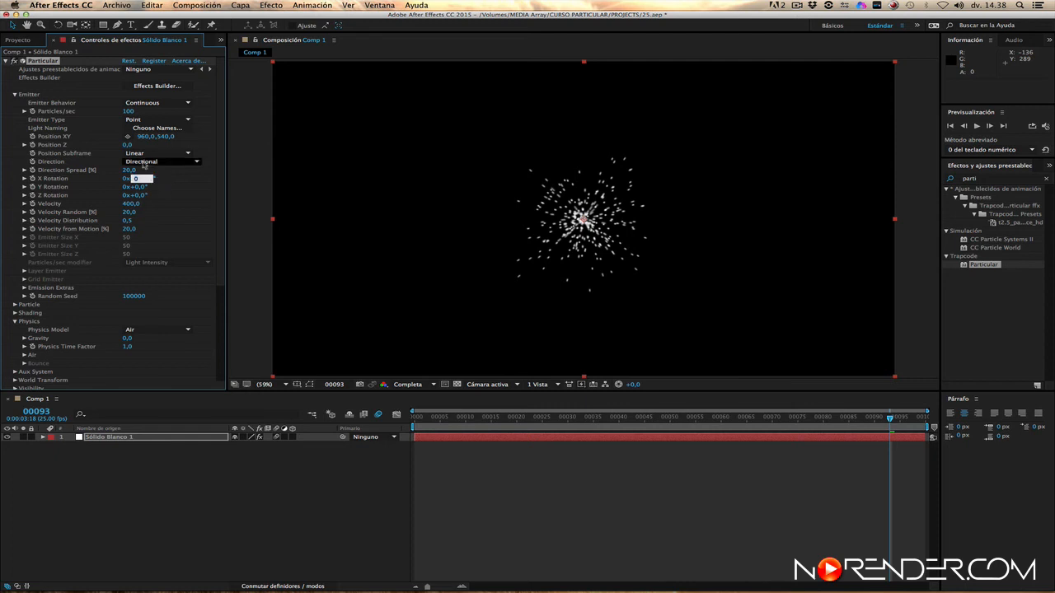
pyautogui.press('Return')
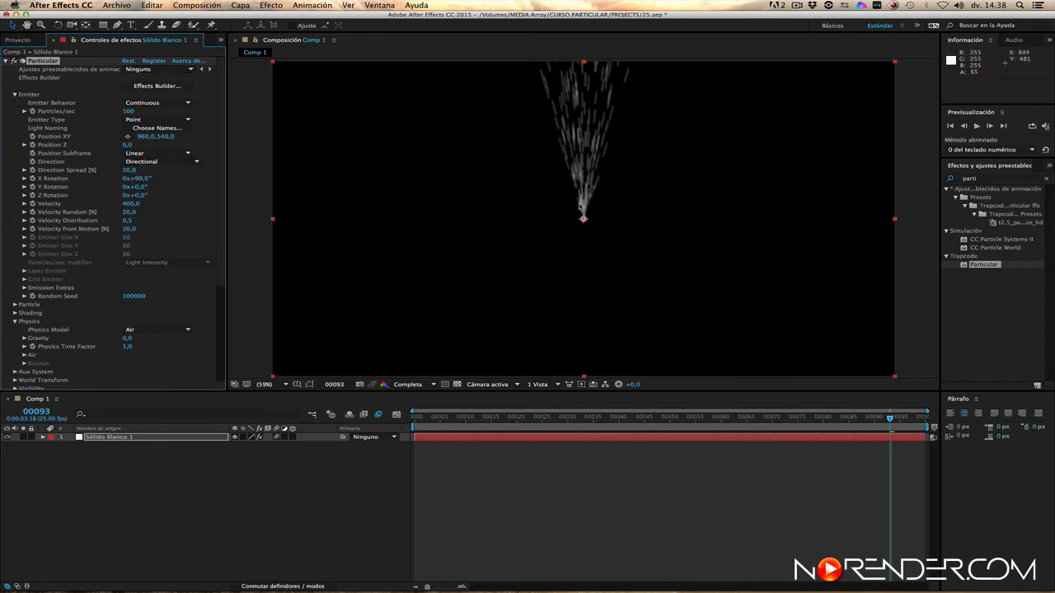
pyautogui.moveTo(584, 221); pyautogui.dragTo(591, 358)
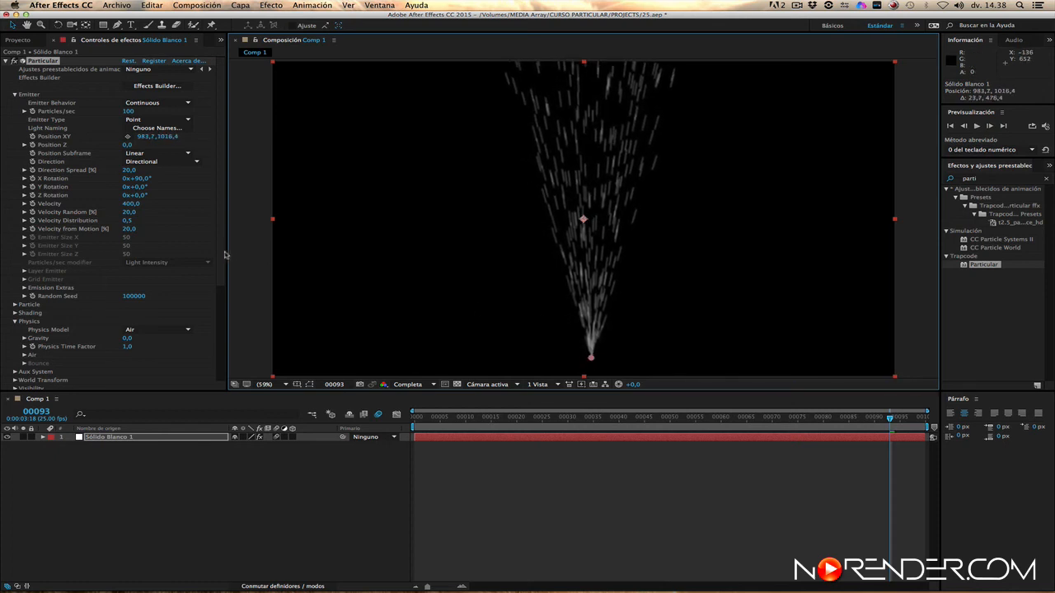
# Step: Set the physics Gravity to 110 and the emitter Velocity to 540 to shape the particle fountain
pyautogui.scroll(-3, 221, 261)
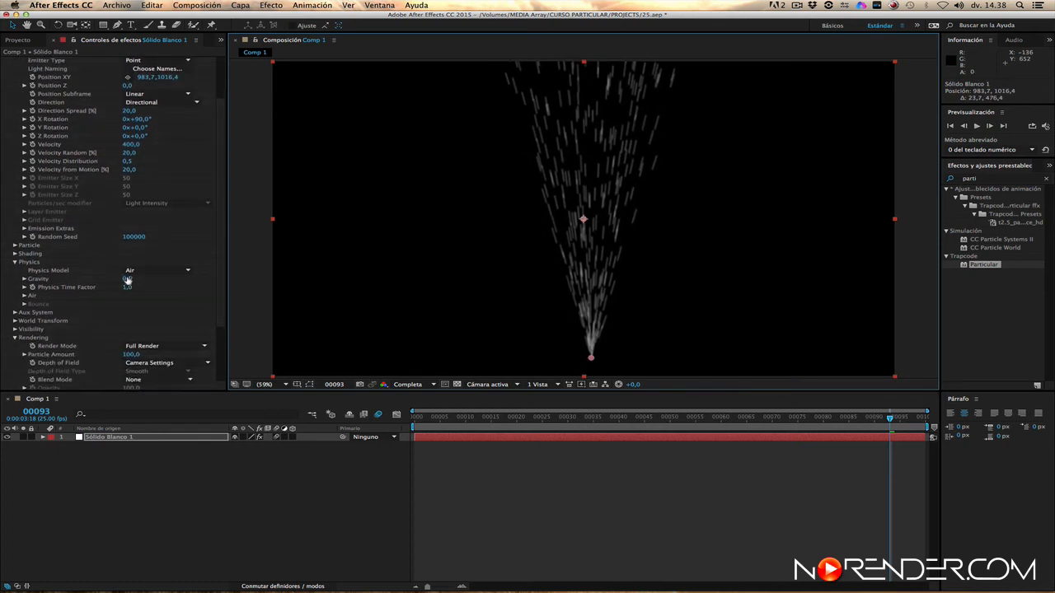
pyautogui.moveTo(128, 279); pyautogui.dragTo(160, 288)
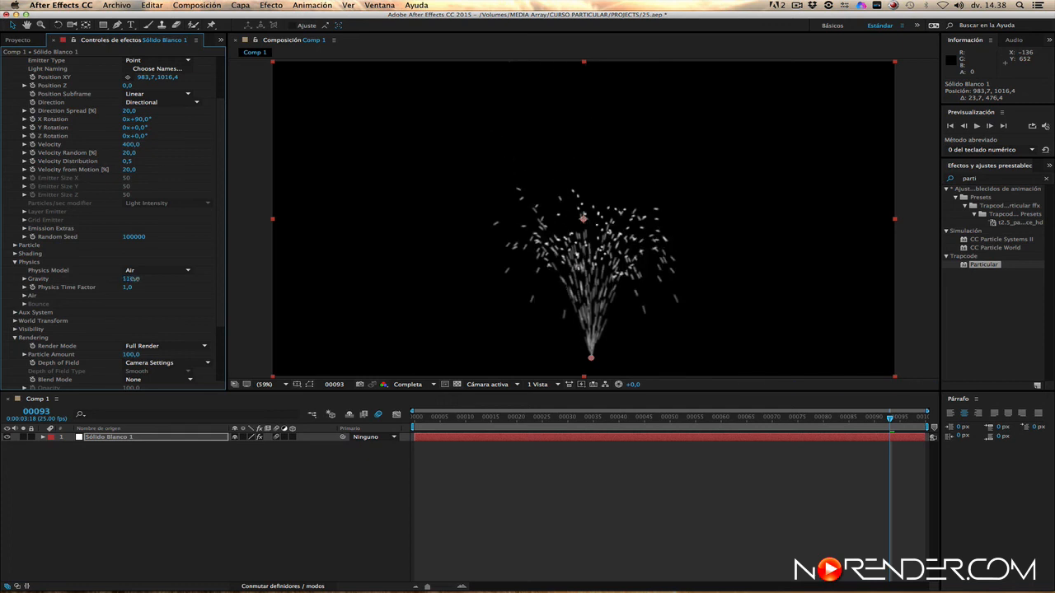
pyautogui.scroll(3, 218, 98)
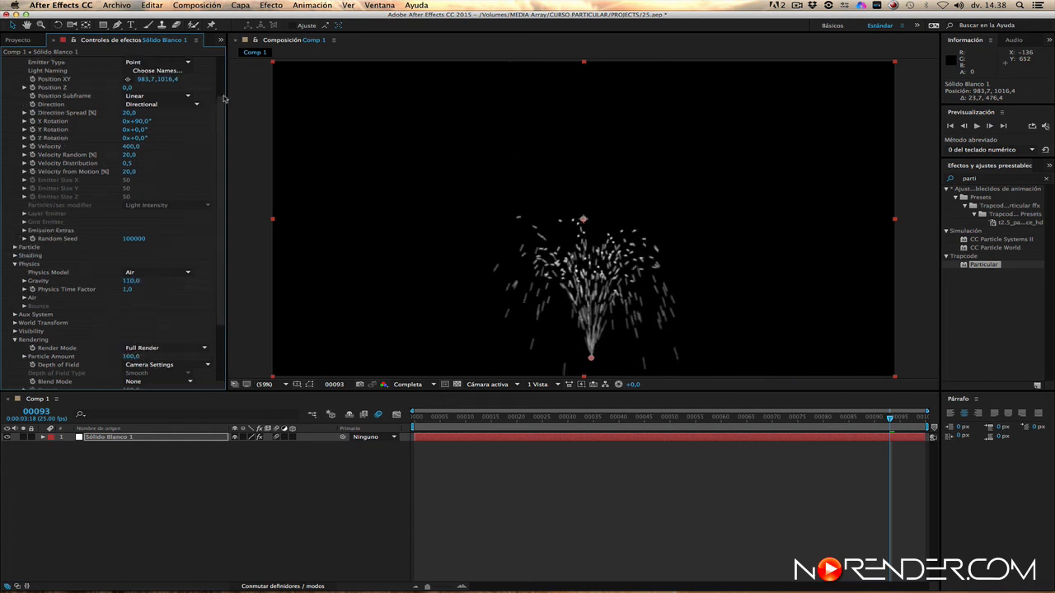
pyautogui.moveTo(138, 200); pyautogui.dragTo(148, 198)
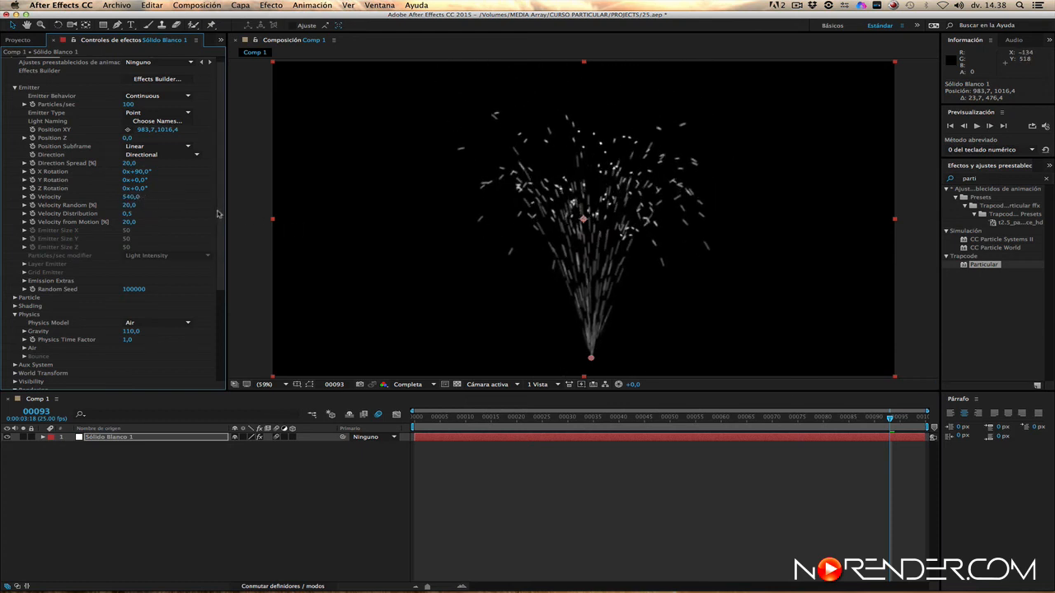
# Step: Set the particle Set Color option to Over Life in the Particle settings
pyautogui.scroll(-8, 216, 247)
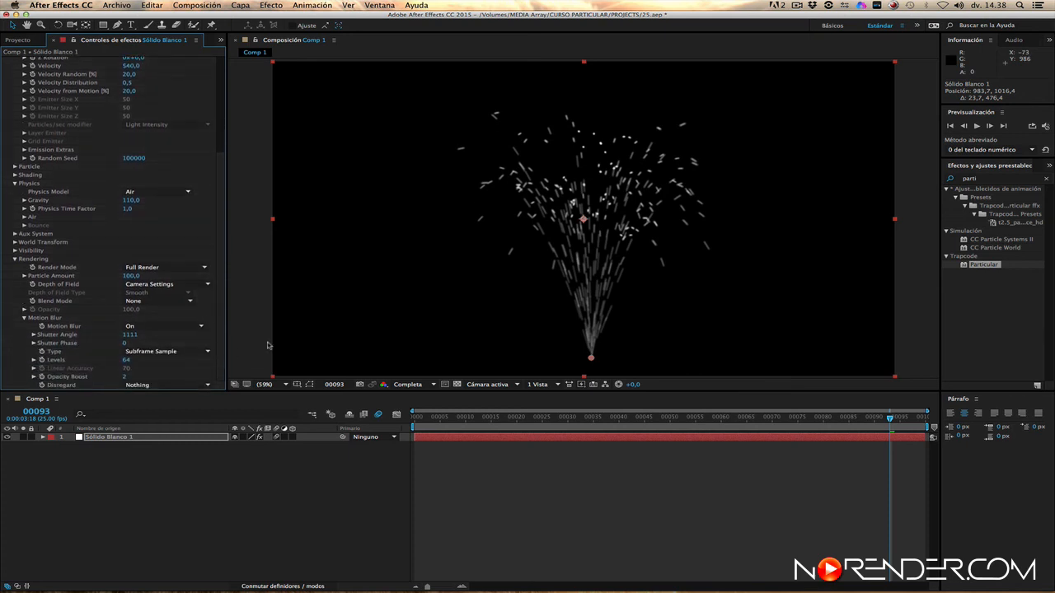
pyautogui.click(14, 166)
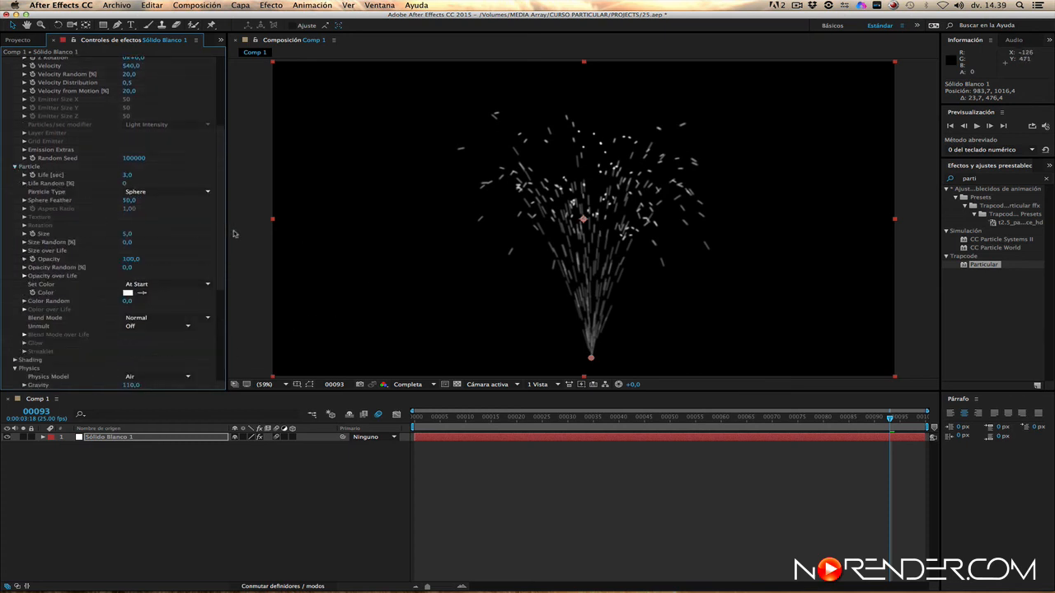
pyautogui.click(165, 284)
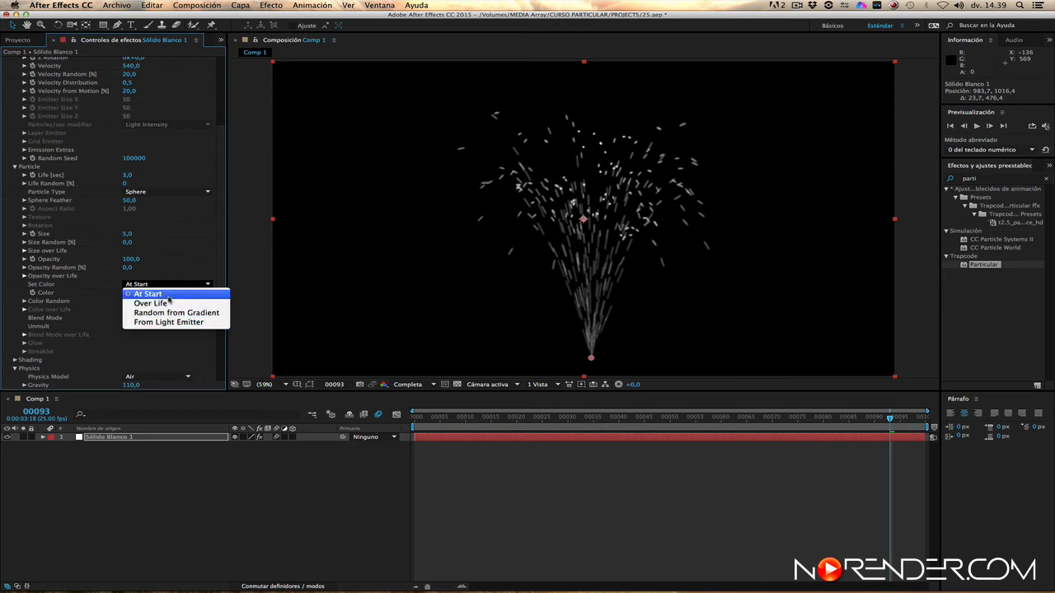
pyautogui.click(170, 307)
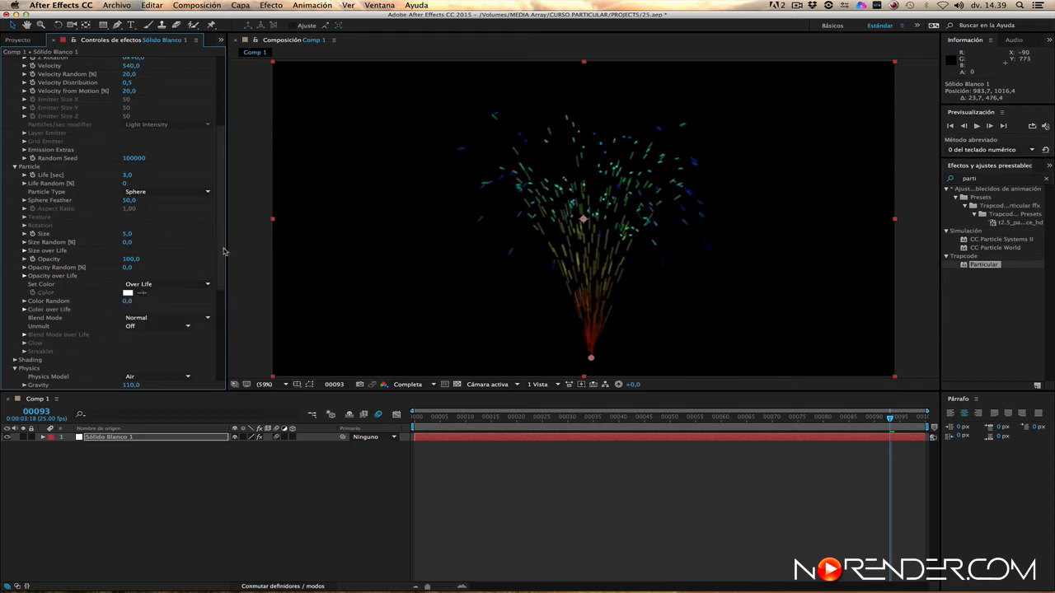
# Step: Apply the green gradient preset to the Color over Life ramp
pyautogui.click(24, 310)
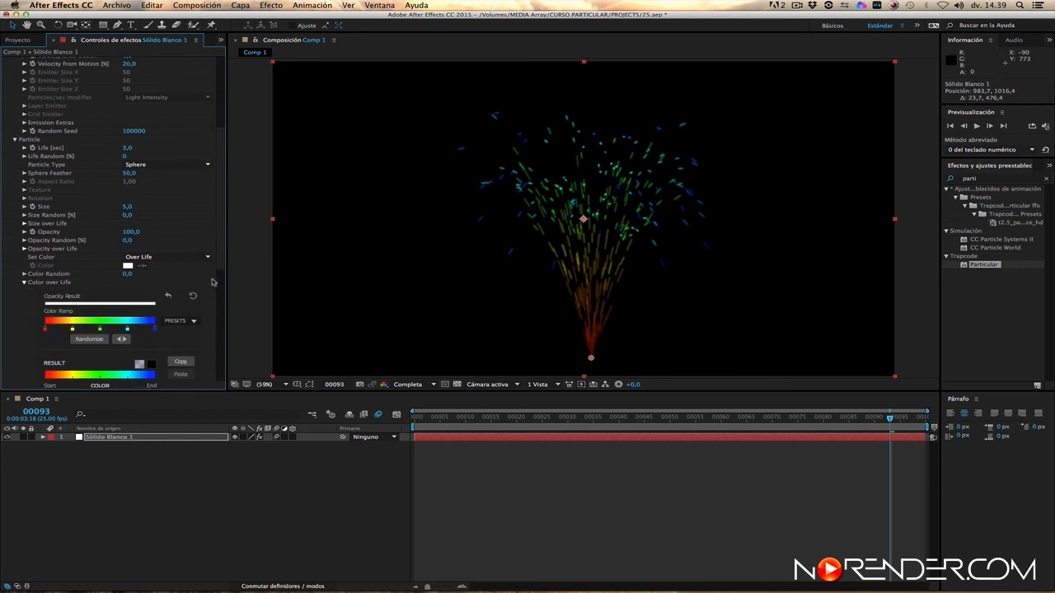
pyautogui.scroll(-5, 210, 280)
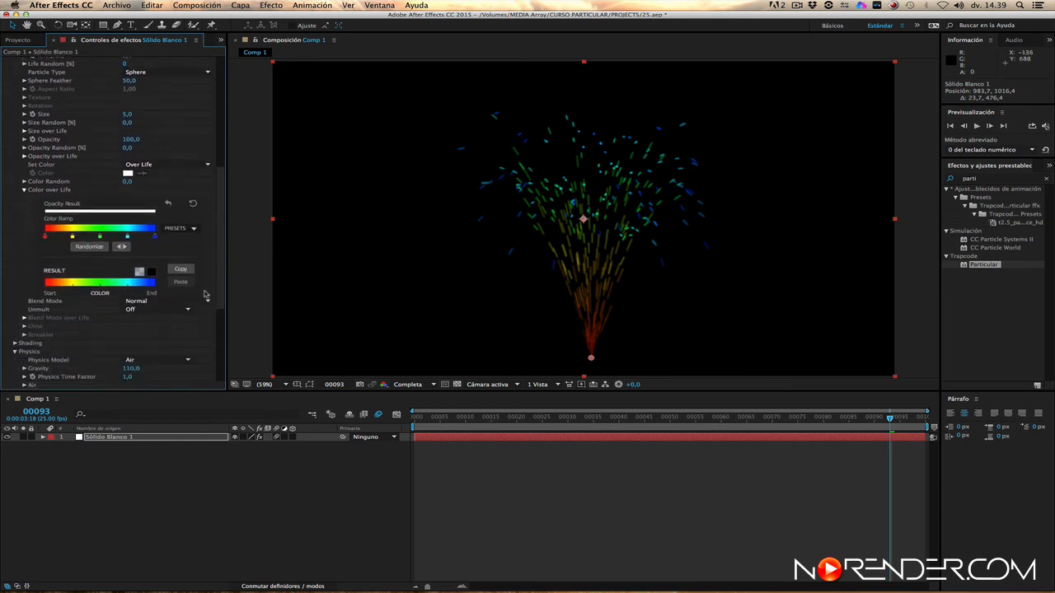
pyautogui.click(192, 228)
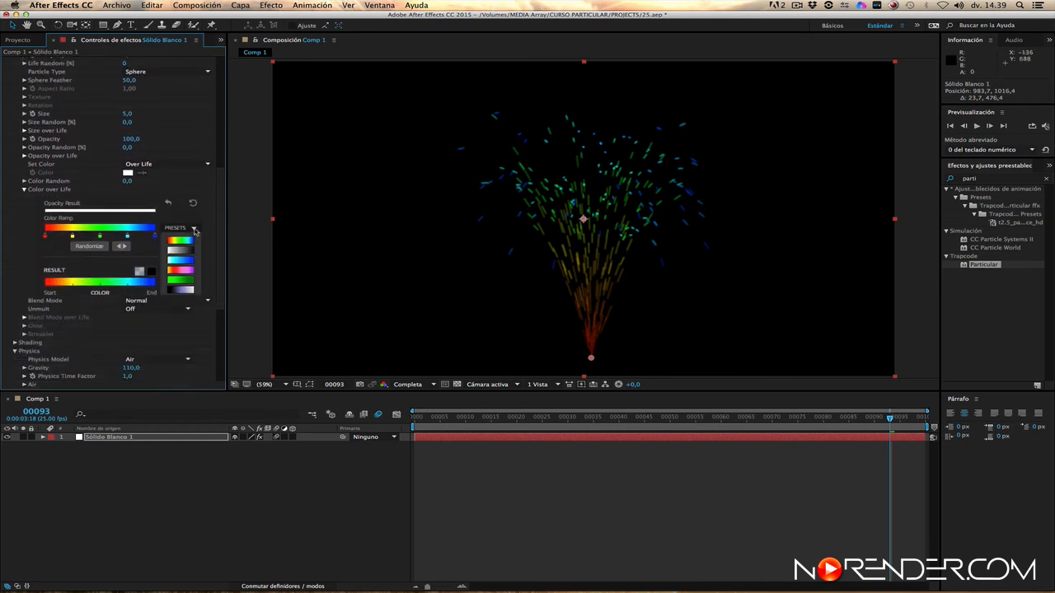
pyautogui.click(187, 280)
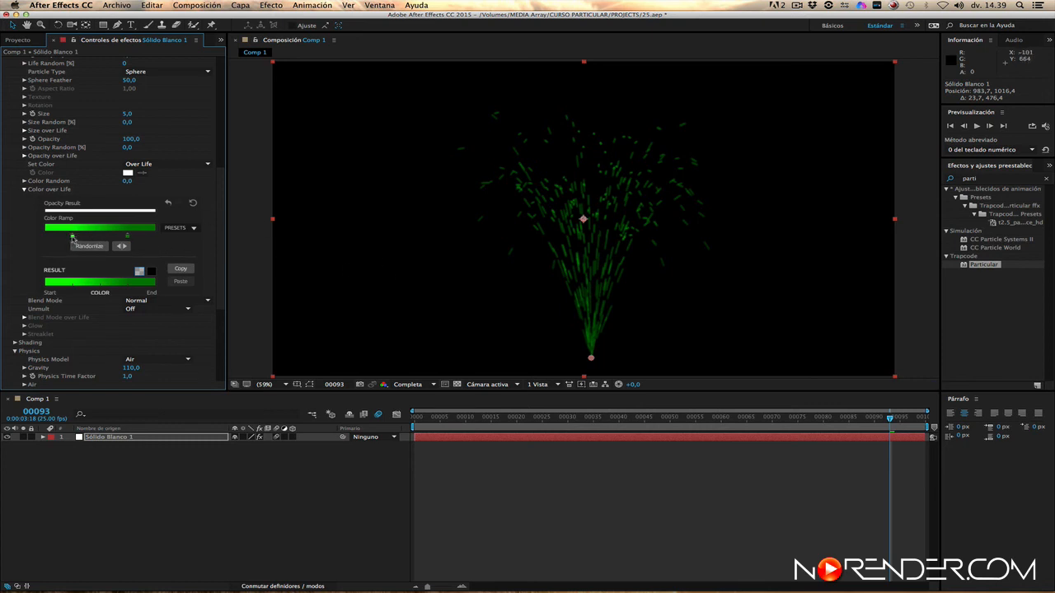
# Step: Change the first color stop of the Color over Life ramp from green to an orange-red
pyautogui.doubleClick(72, 237)
pyautogui.moveTo(297, 466); pyautogui.dragTo(297, 481)
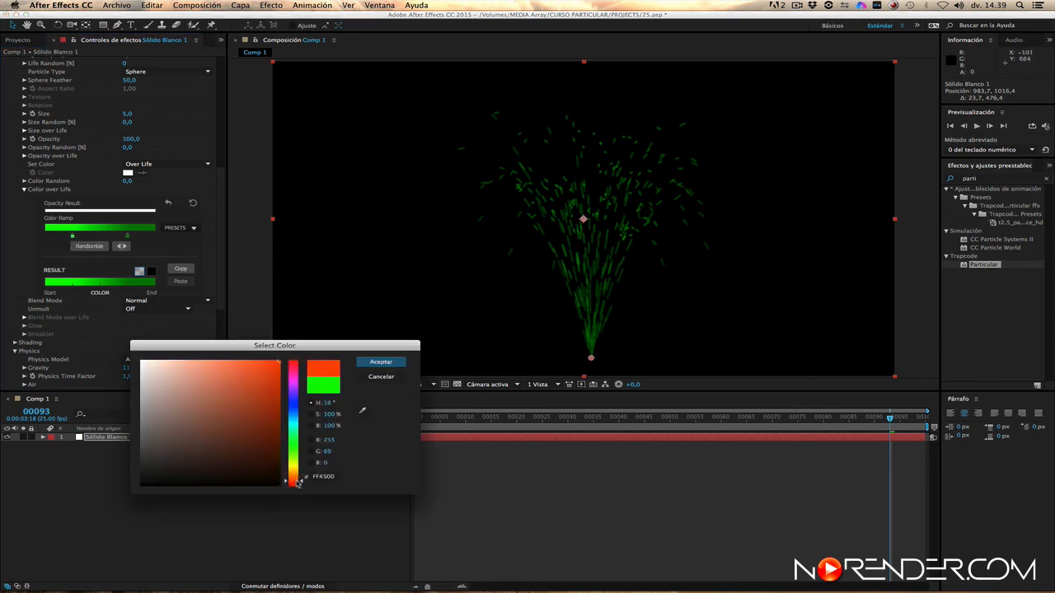
pyautogui.click(399, 362)
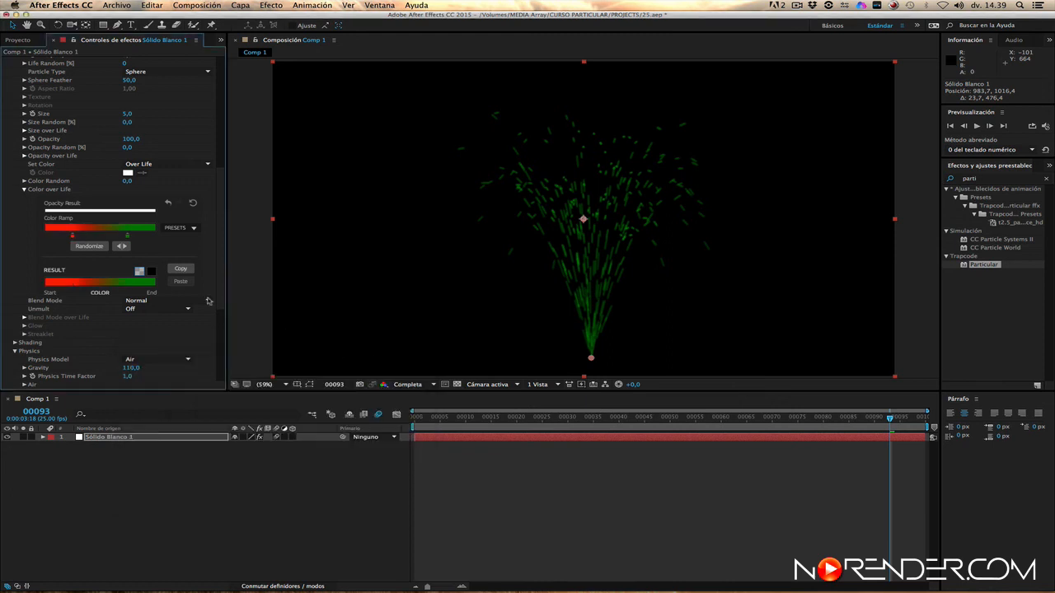
# Step: Change the second color stop of the Color over Life ramp to a bright, fully saturated orange
pyautogui.doubleClick(129, 237)
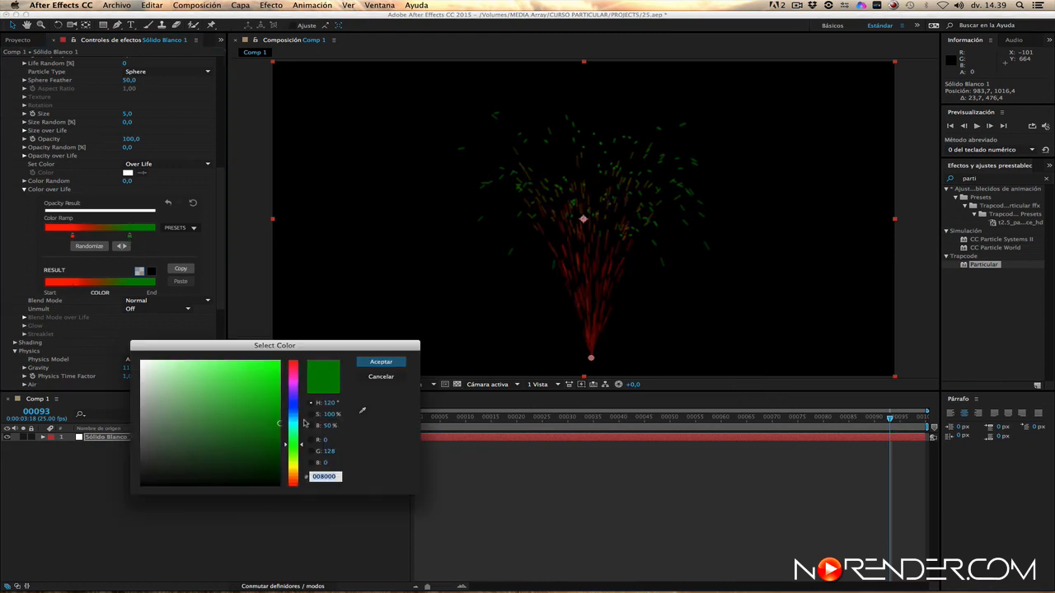
pyautogui.moveTo(292, 455); pyautogui.dragTo(294, 469)
pyautogui.moveTo(277, 412); pyautogui.dragTo(286, 339)
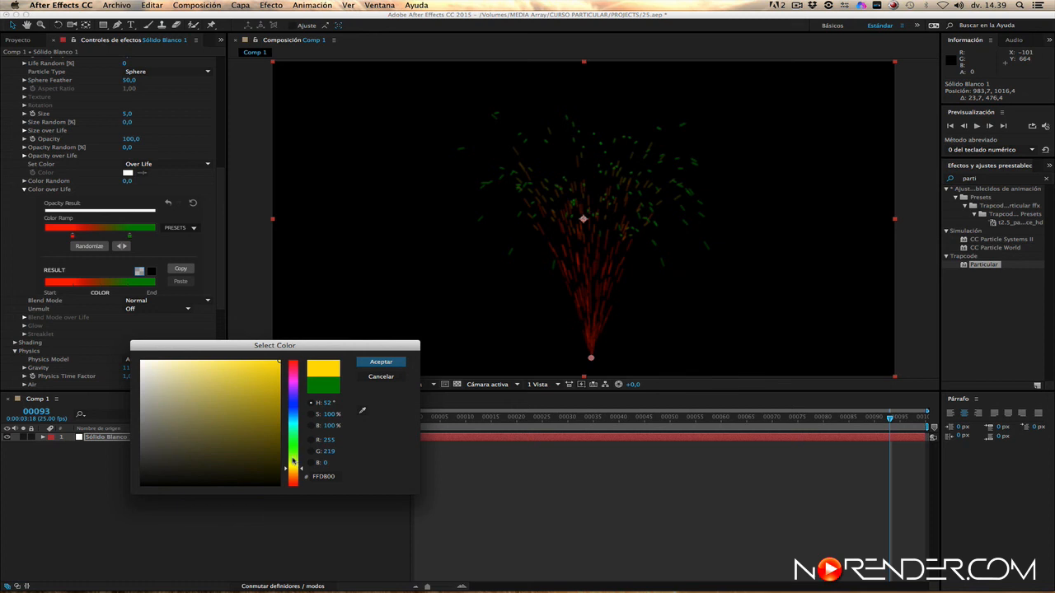
pyautogui.moveTo(293, 461); pyautogui.dragTo(295, 474)
pyautogui.click(380, 361)
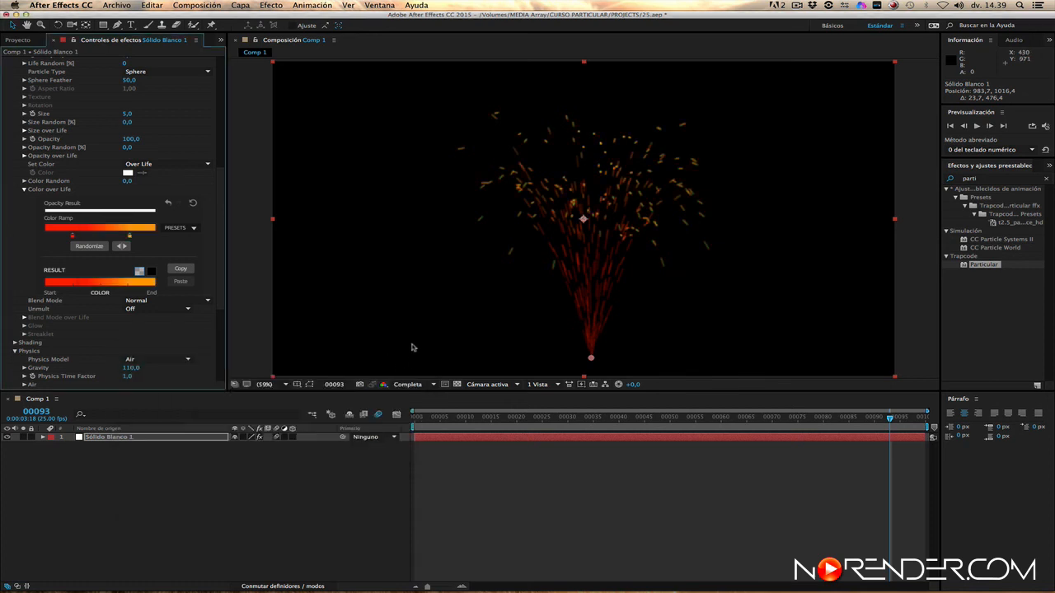
# Step: Collapse the Color over Life settings and set the particle Color Random to 38
pyautogui.click(24, 189)
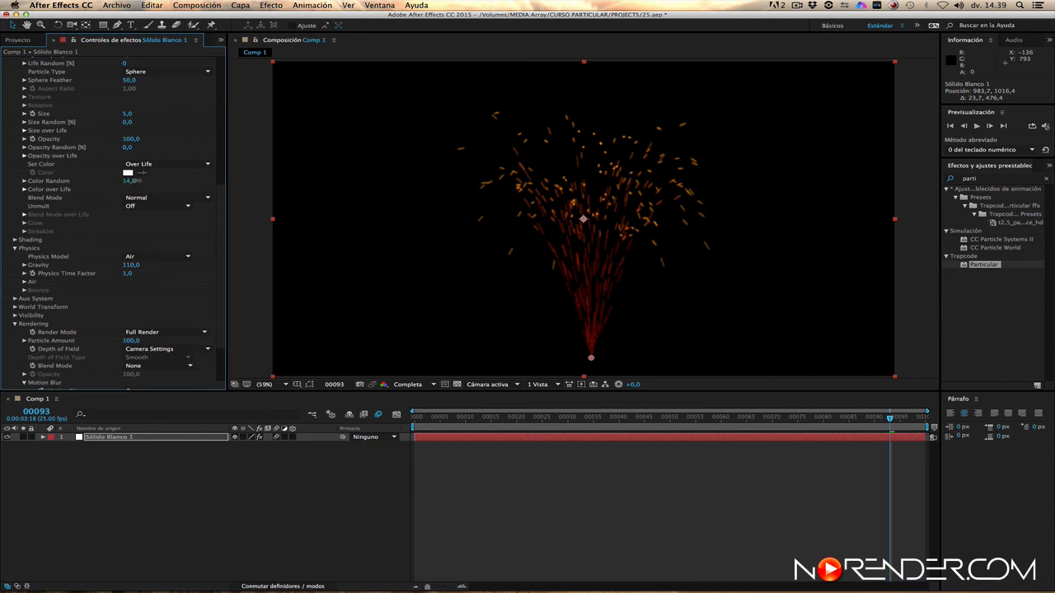
pyautogui.moveTo(141, 180); pyautogui.dragTo(149, 181)
pyautogui.moveTo(157, 180); pyautogui.dragTo(154, 183)
# Step: Apply the linear fade-out preset to the particles' Opacity over Life curve
pyautogui.scroll(-5, 223, 240)
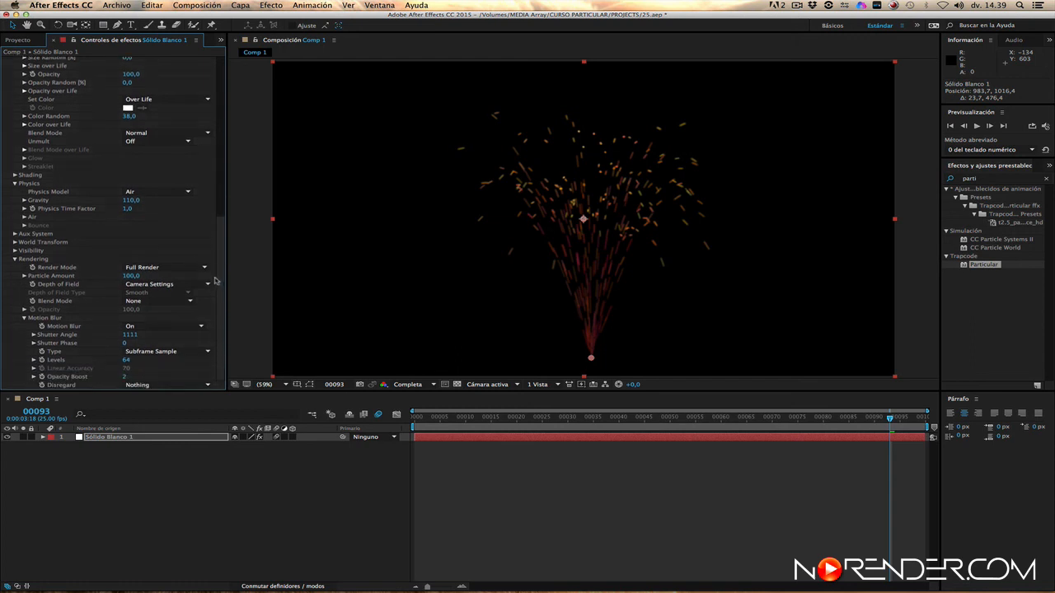
pyautogui.scroll(10, 224, 244)
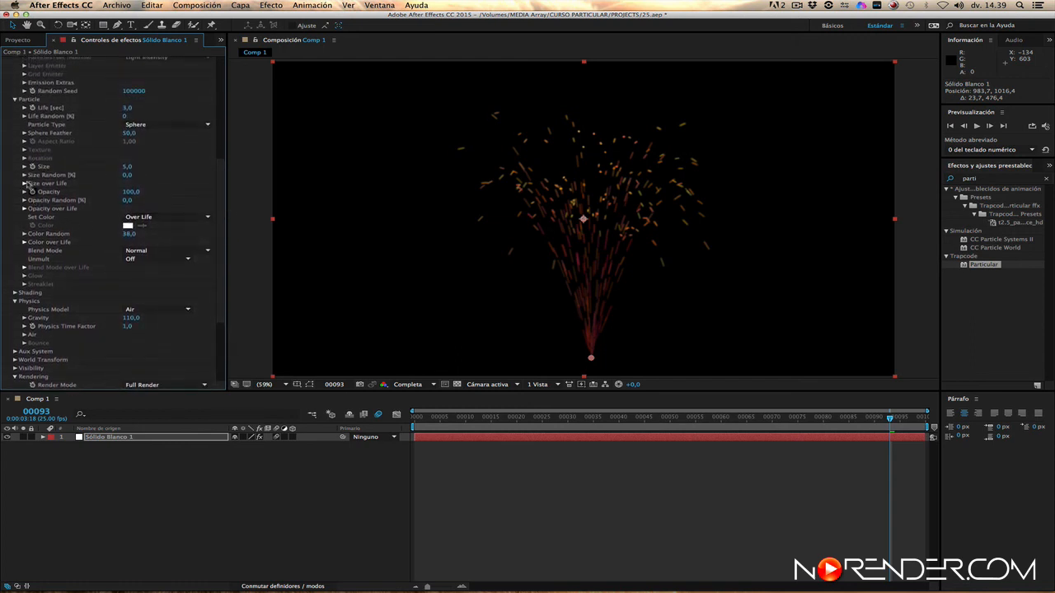
pyautogui.click(24, 208)
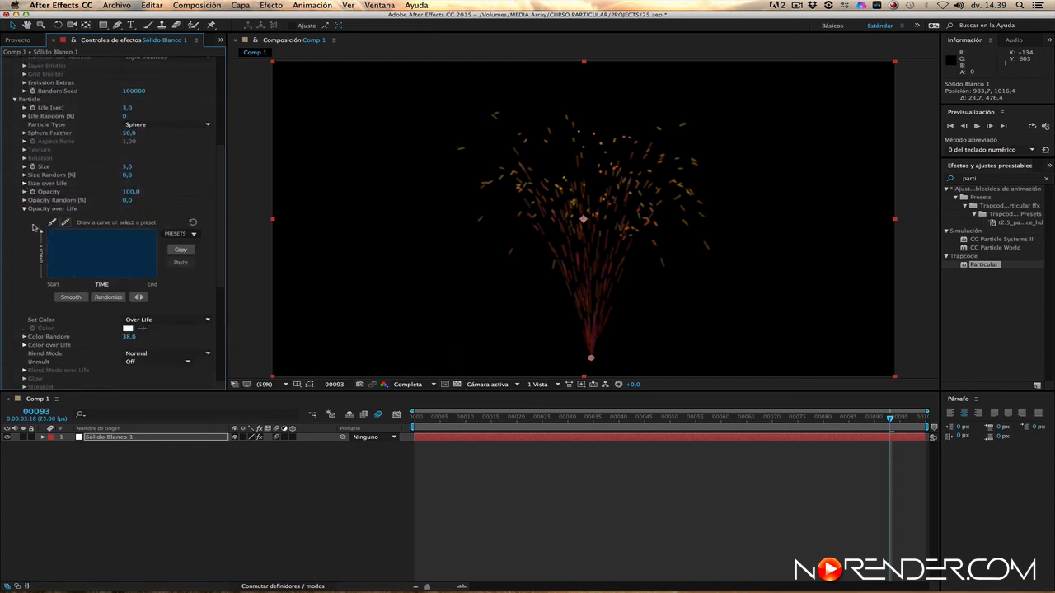
pyautogui.click(194, 235)
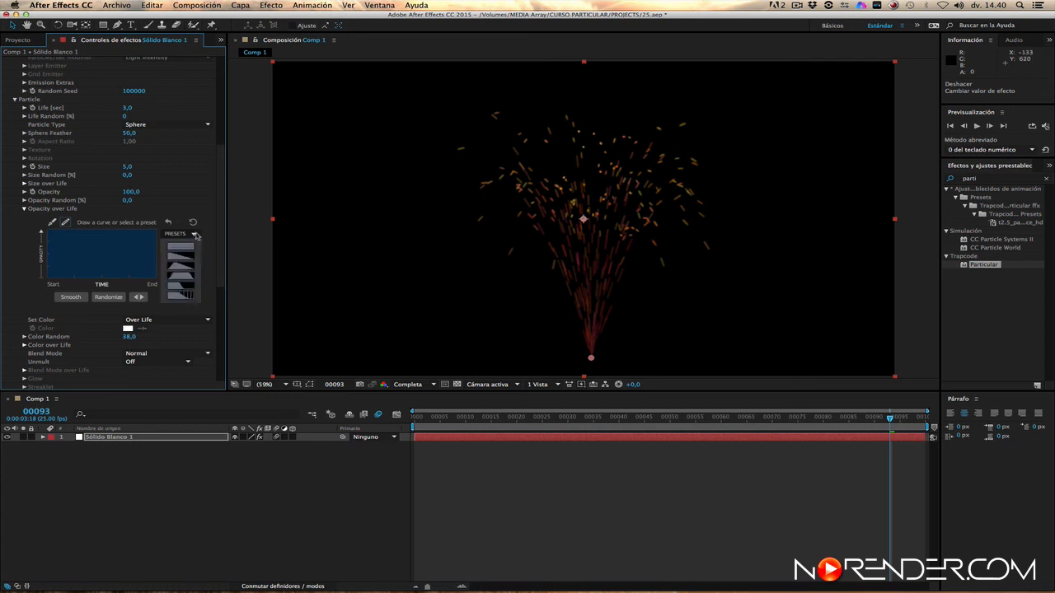
pyautogui.click(194, 277)
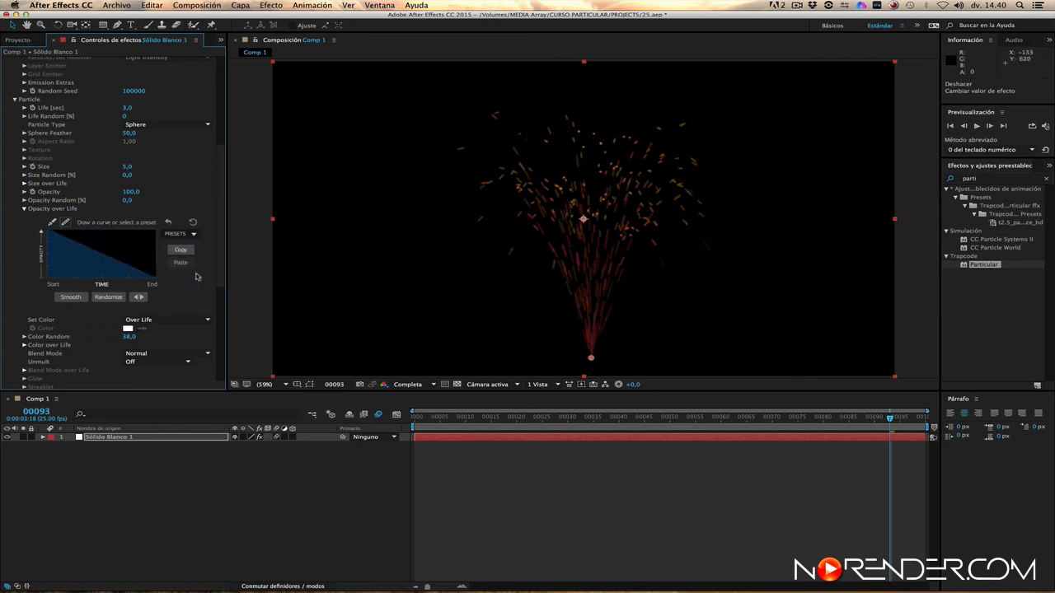
# Step: Play back the colored particle fountain animation and stop it around frame 65
pyautogui.press('space')
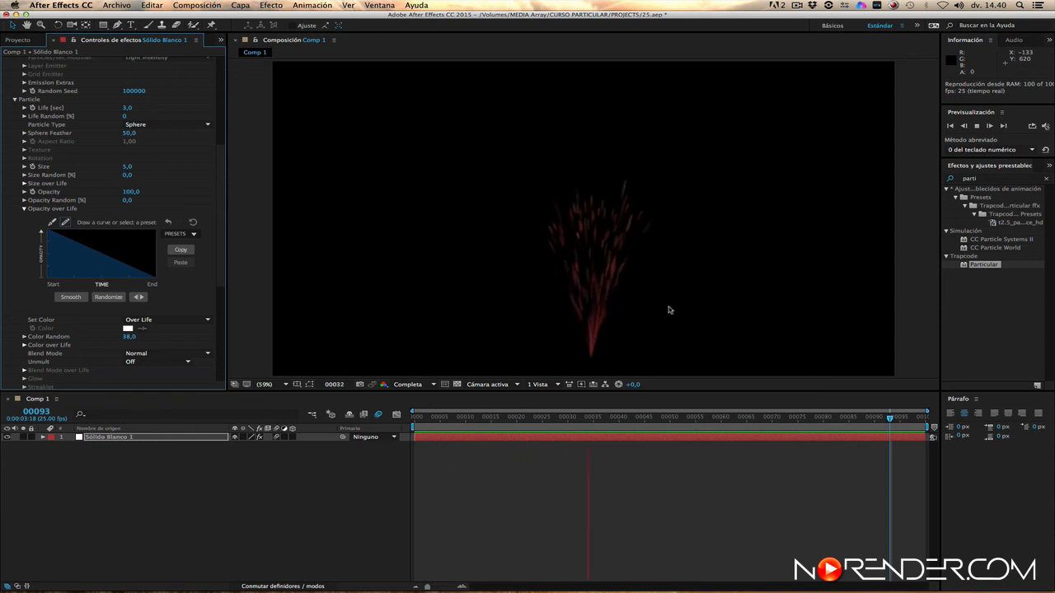
pyautogui.press('space')
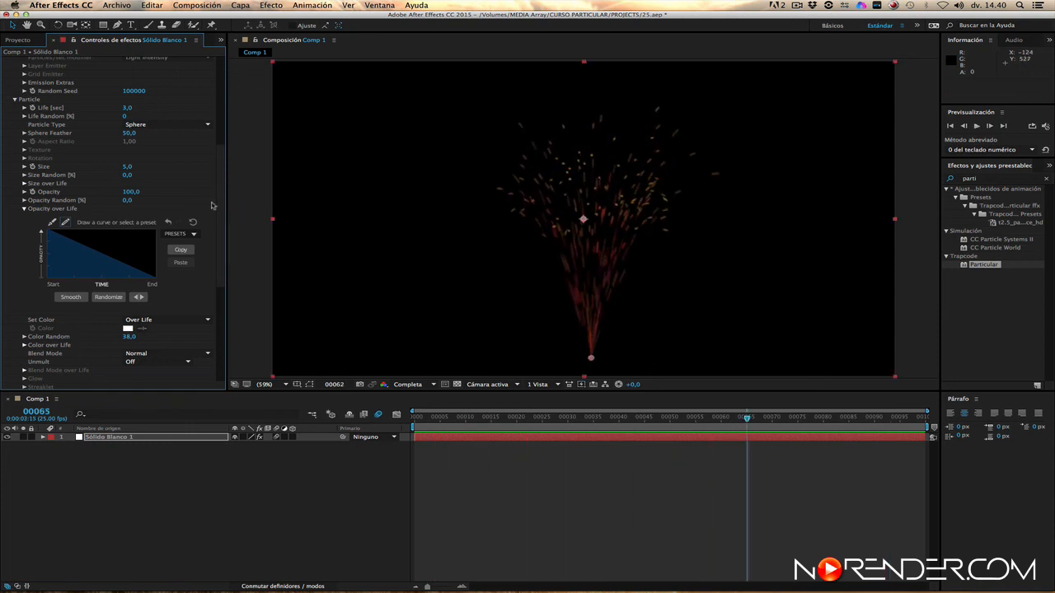
pyautogui.scroll(3, 139, 158)
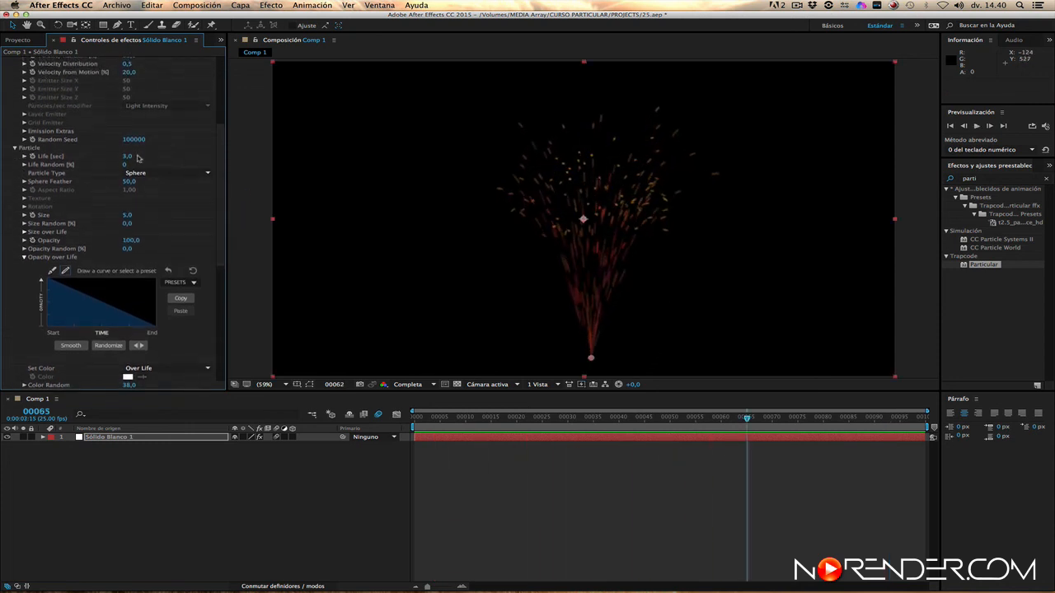
# Step: Set the particle Life to 6 seconds and play back the fountain, stopping around frame 69
pyautogui.press('space')
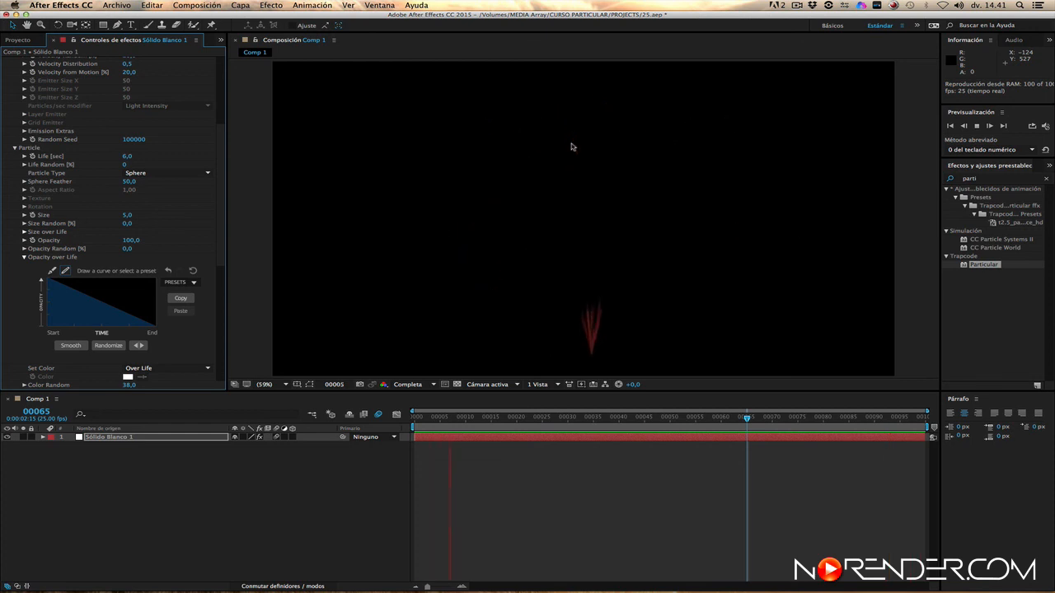
pyautogui.press('space')
# Step: Turn off Motion Blur in Particular's Rendering settings and play back the fountain without blur, stopping around frame 76
pyautogui.scroll(-2, 228, 253)
pyautogui.scroll(-10, 227, 253)
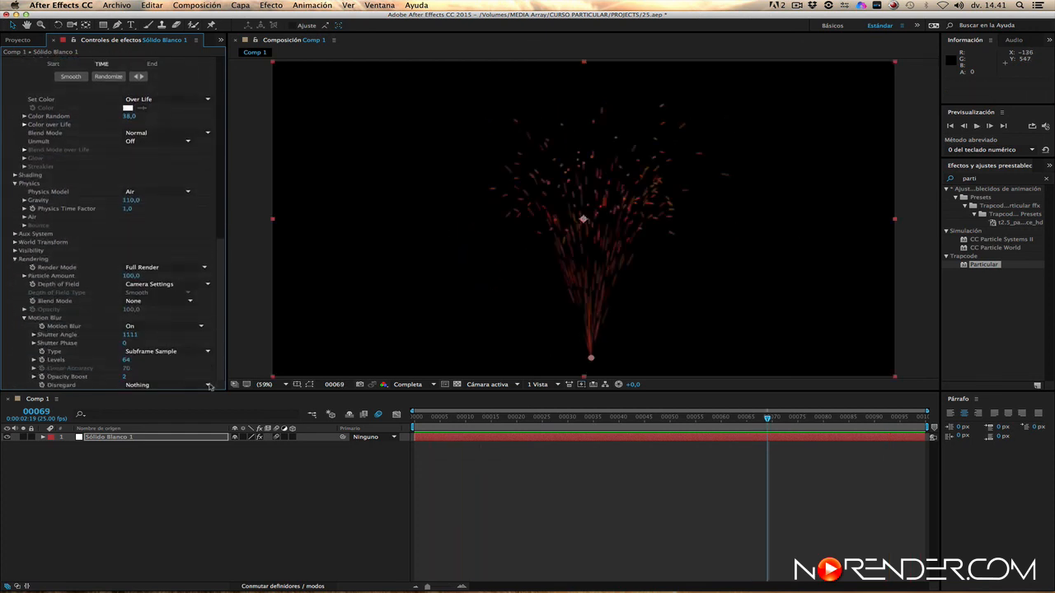
pyautogui.click(181, 327)
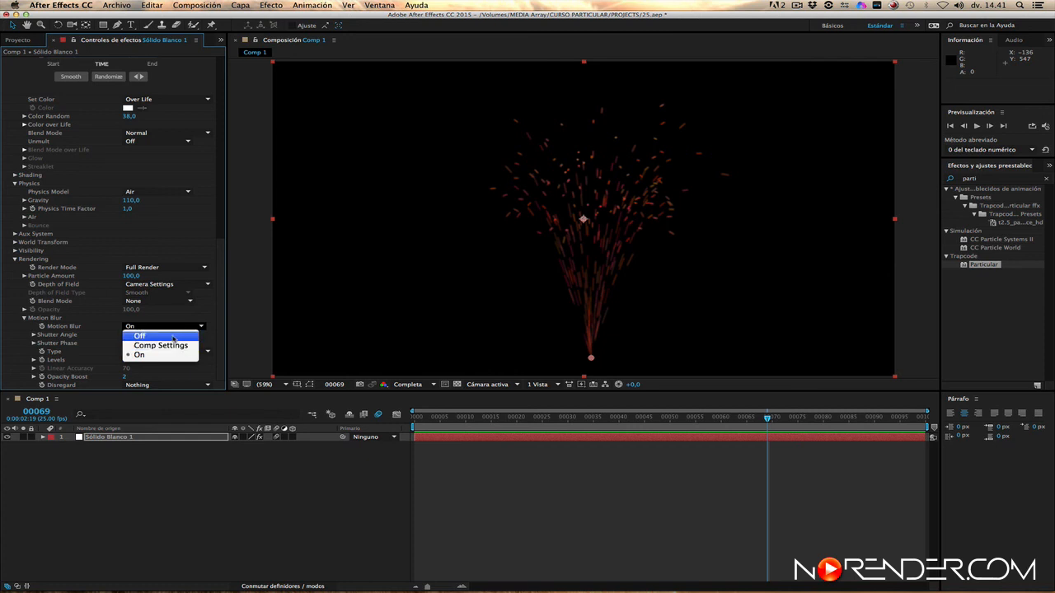
pyautogui.click(189, 335)
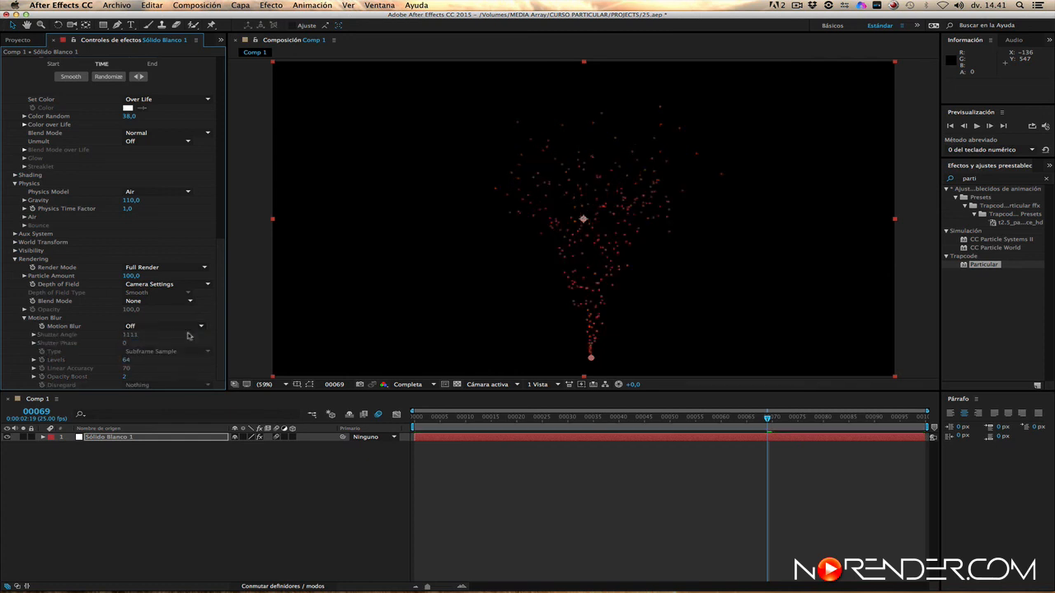
pyautogui.press('space')
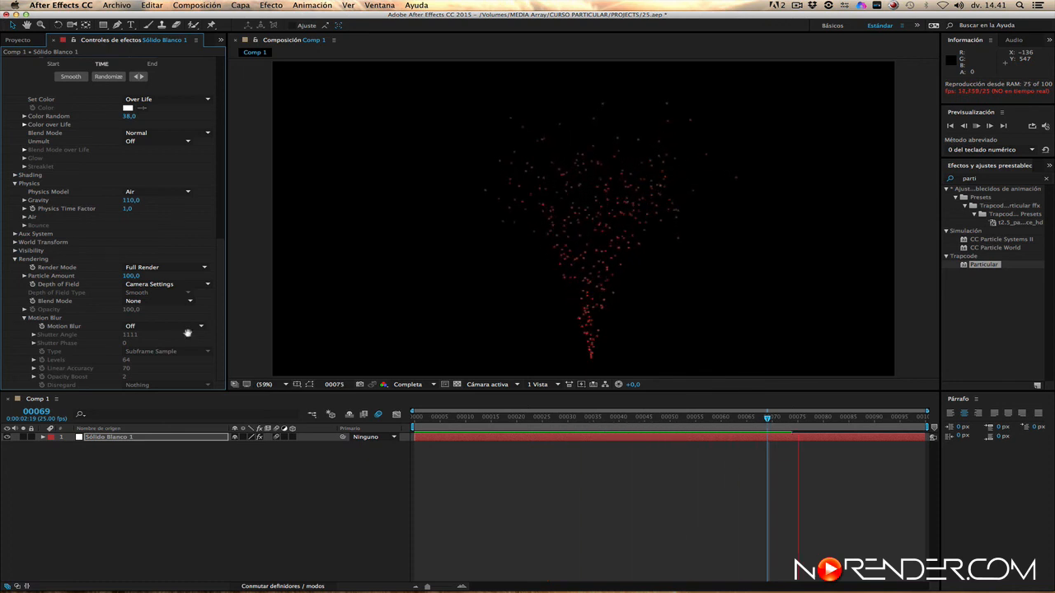
pyautogui.click(188, 333)
# Step: Set Particular's Motion Blur back to On and open the Disregard options
pyautogui.click(178, 327)
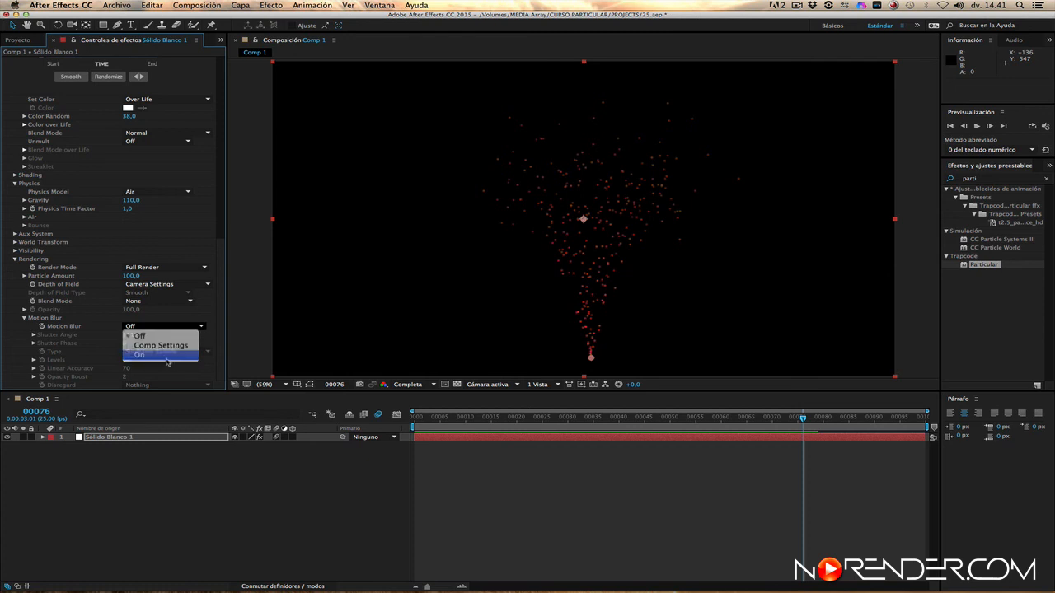
pyautogui.click(169, 355)
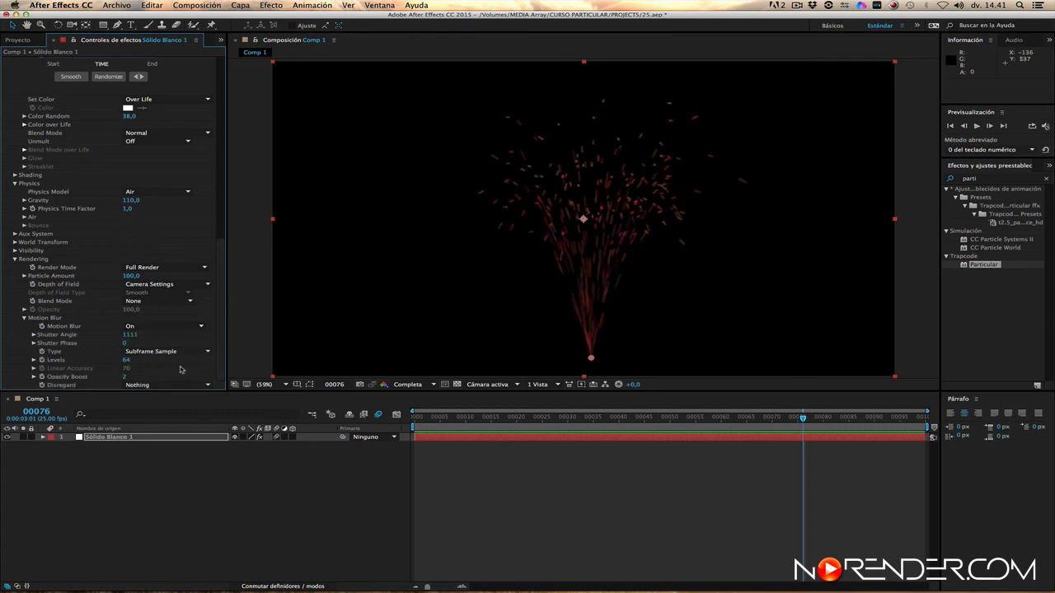
pyautogui.click(161, 386)
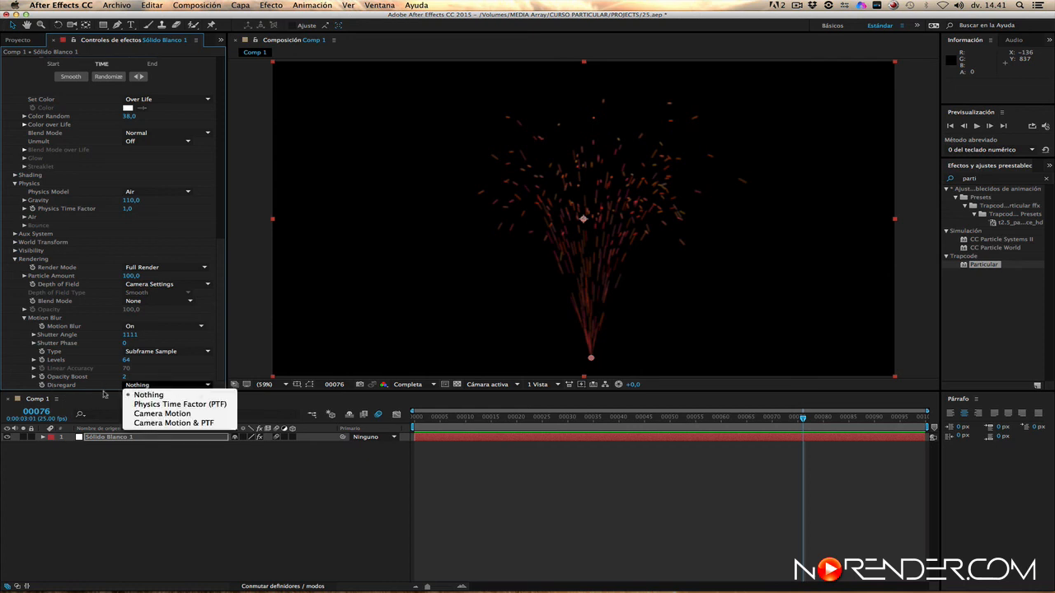